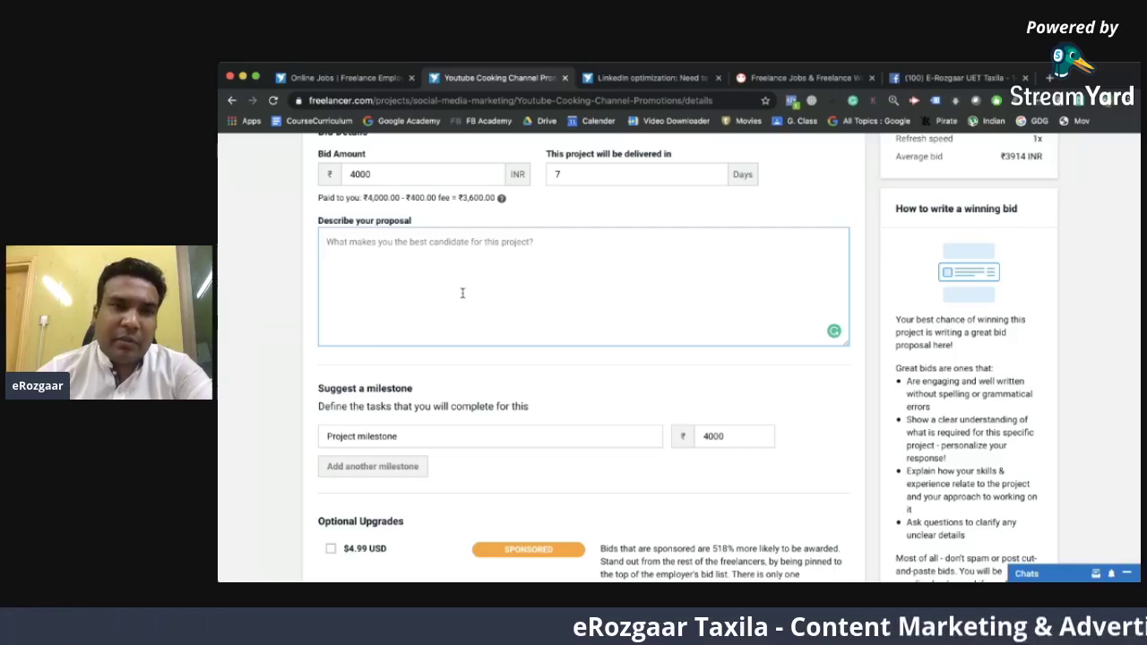
# Examine the cooking channel project's description and required skills alongside the proposal and milestone sections of the bid form.
pyautogui.scroll(2, 463, 293)
pyautogui.scroll(1, 462, 293)
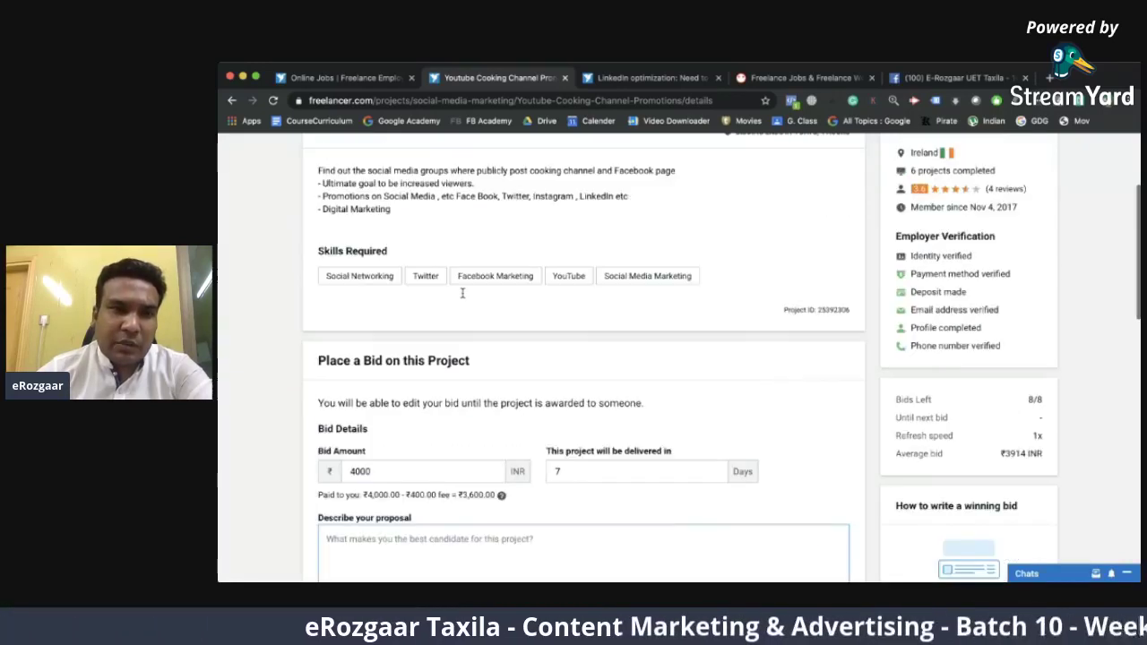
pyautogui.scroll(1, 463, 293)
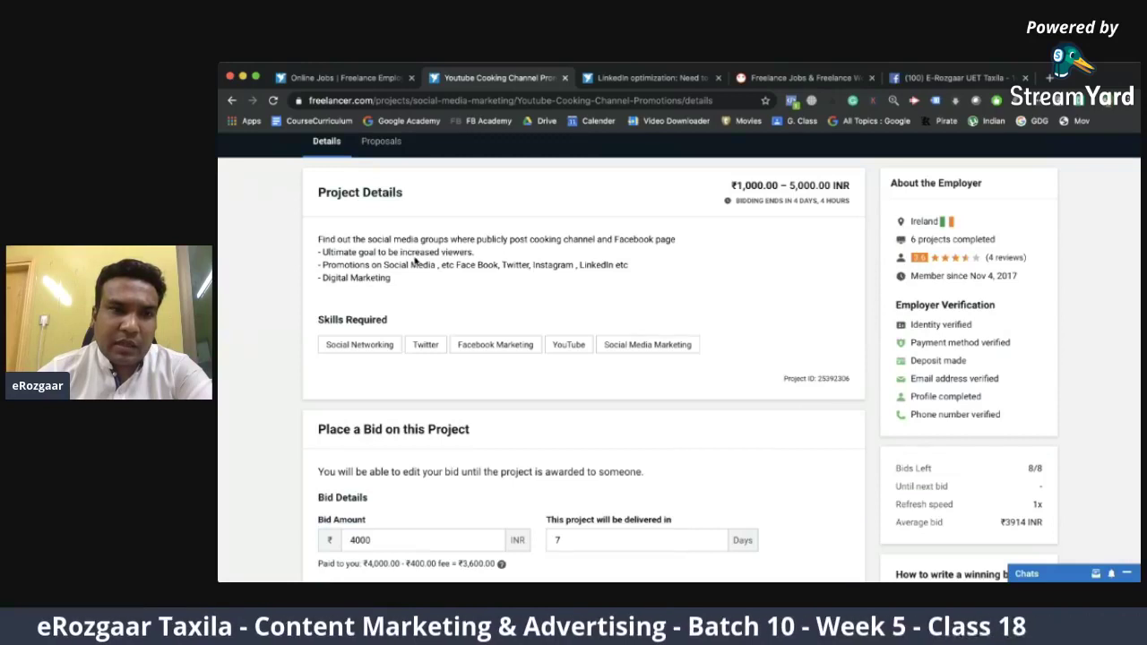
pyautogui.scroll(-5, 415, 260)
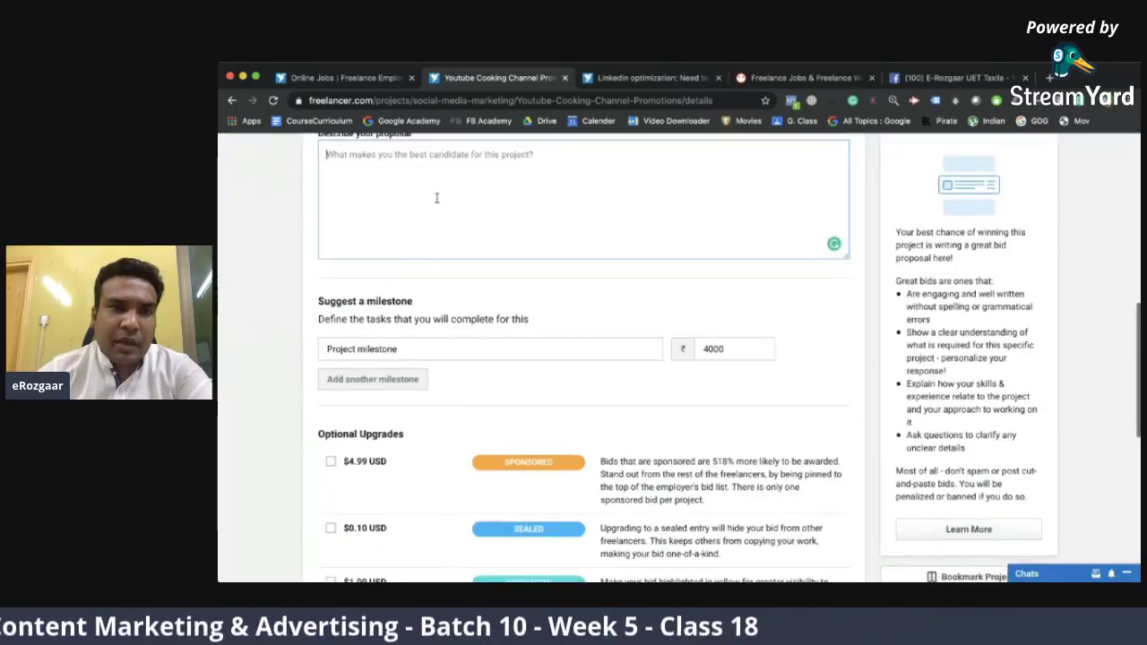
pyautogui.click(436, 198)
pyautogui.scroll(4, 437, 198)
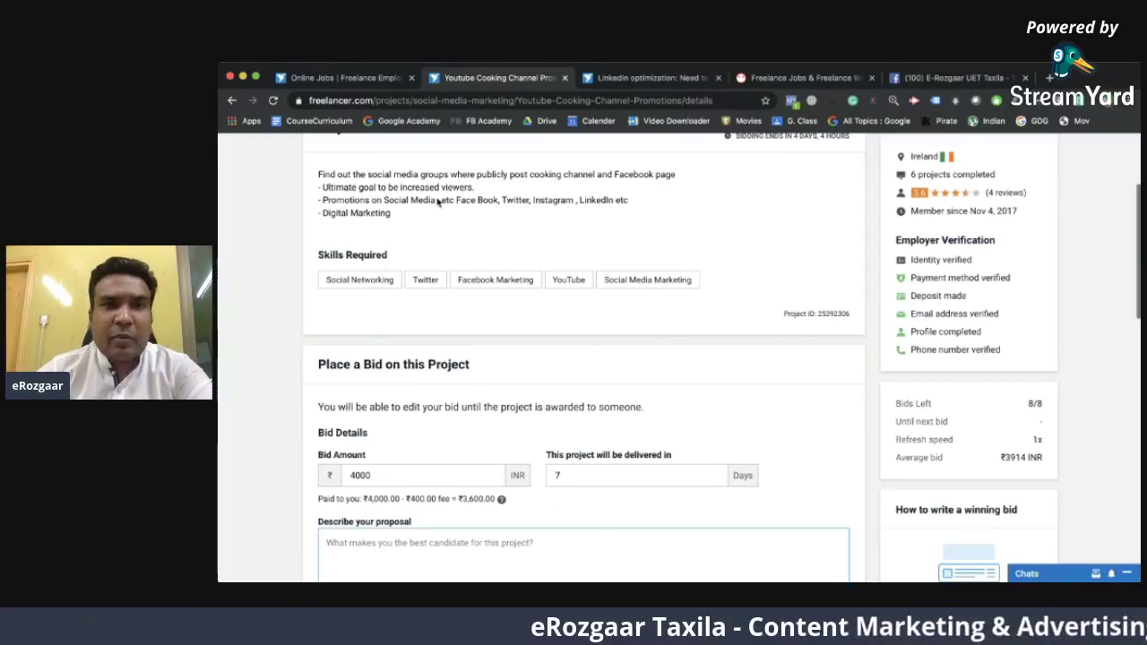
pyautogui.scroll(1, 439, 202)
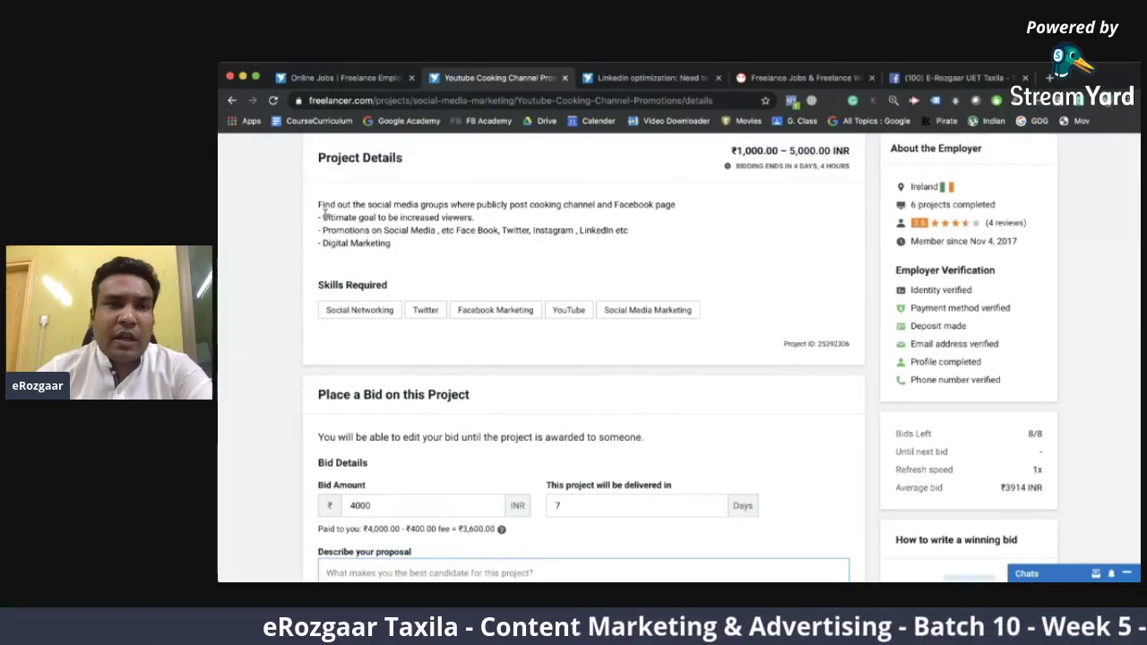
pyautogui.moveTo(318, 204); pyautogui.dragTo(520, 217)
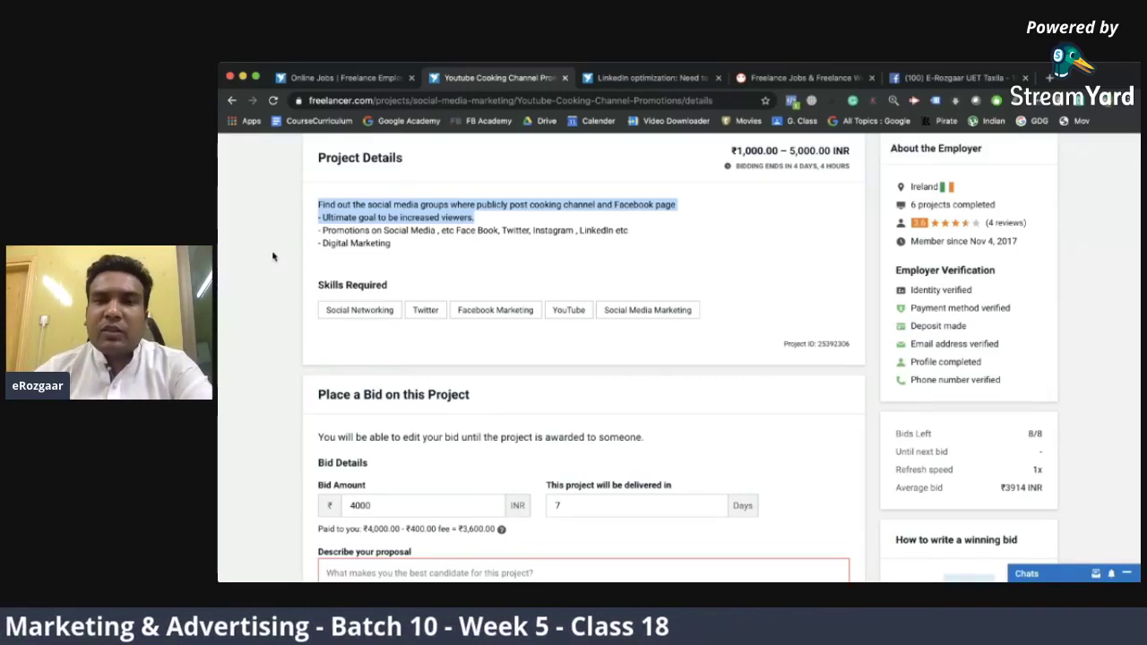
pyautogui.scroll(-4, 448, 260)
pyautogui.click(438, 274)
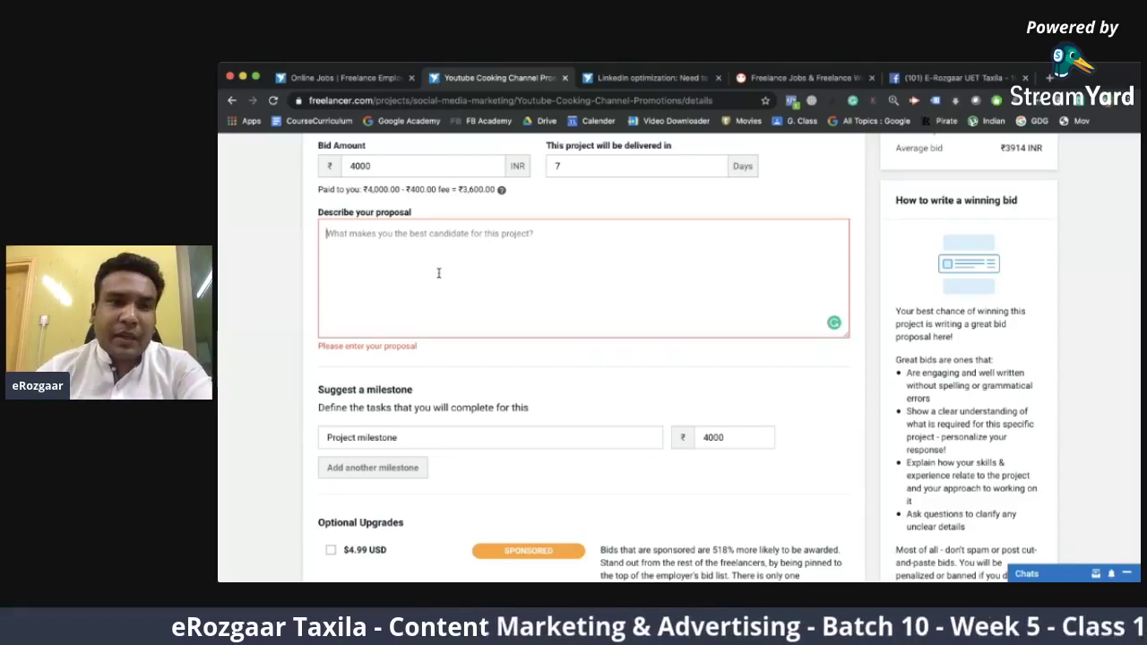
pyautogui.scroll(-2, 388, 339)
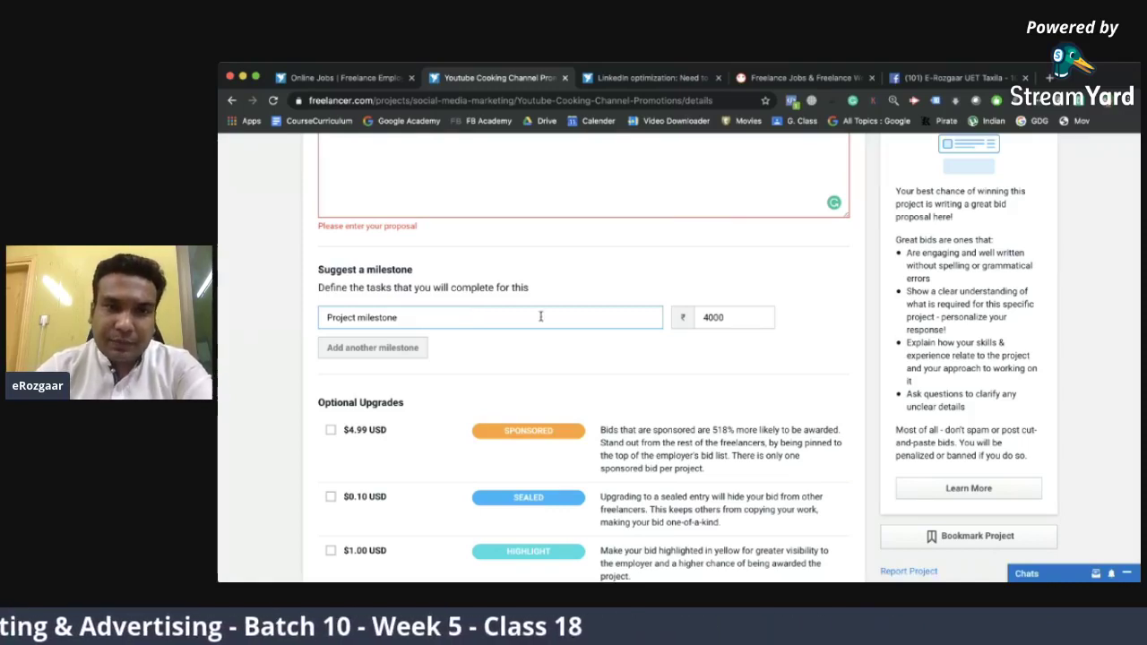
# Set the bid amount to 40000 INR and the project delivery time to 30 days.
pyautogui.scroll(3, 541, 316)
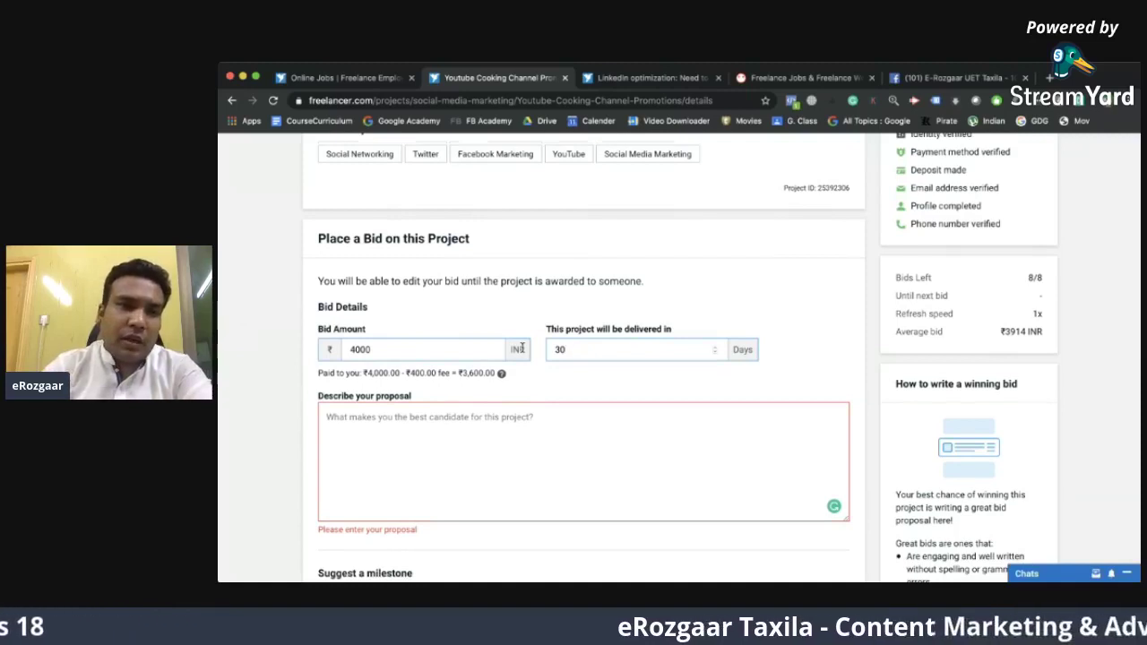
pyautogui.click(388, 351)
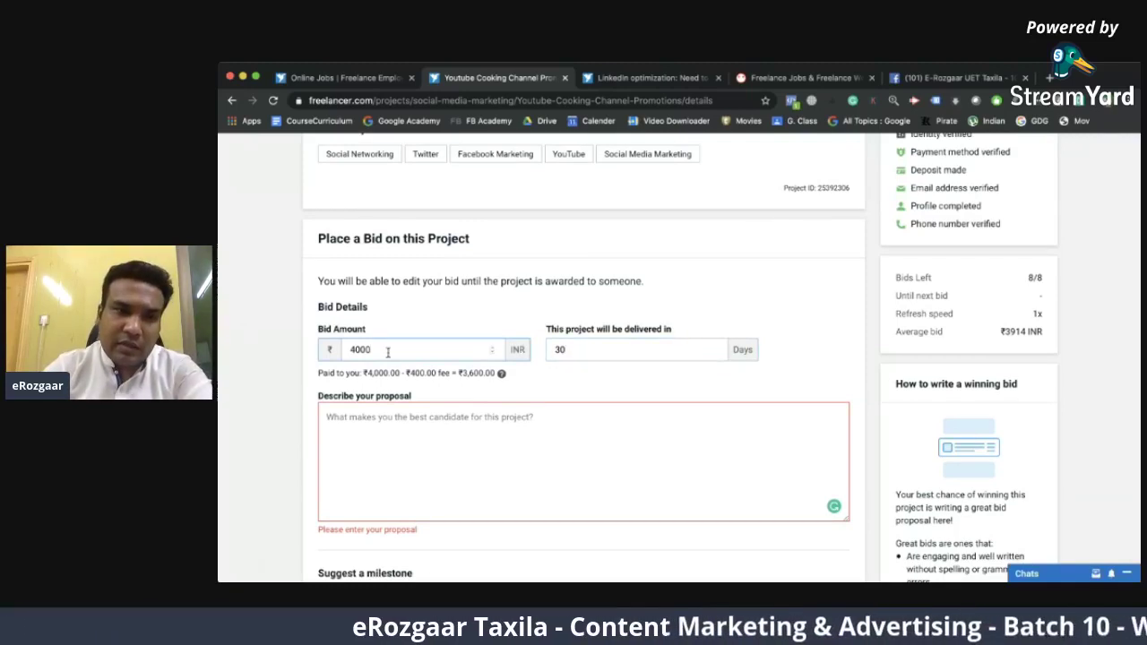
pyautogui.write('0')
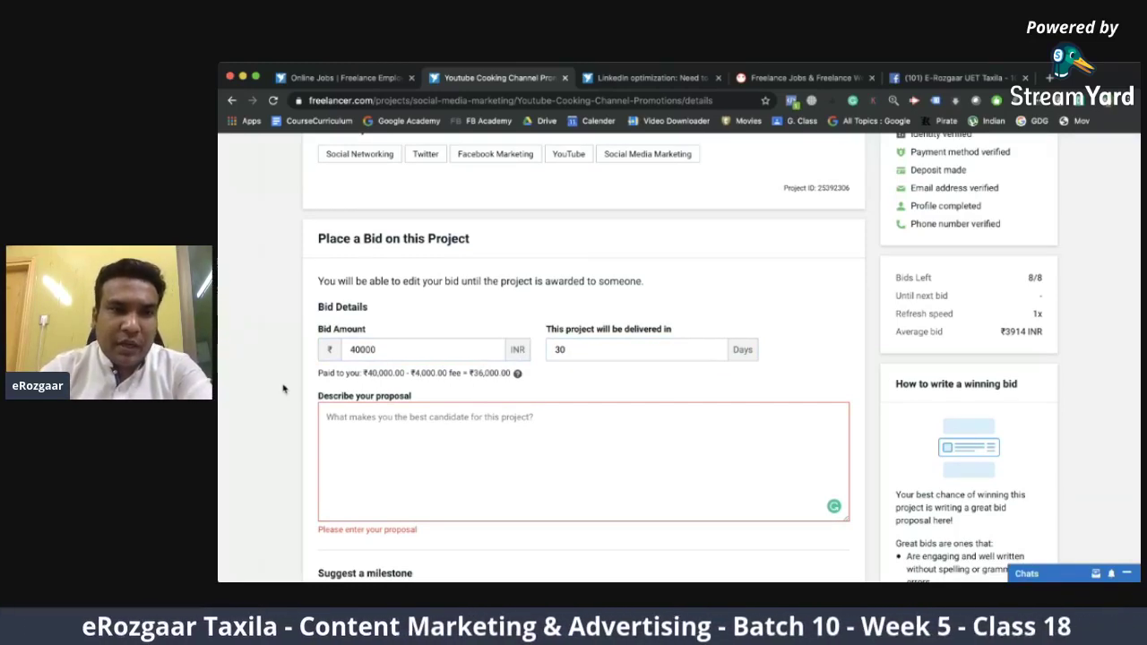
# Describe the first milestone as "1st Week of Services" and set its amount to 10000 INR.
pyautogui.scroll(-1, 284, 389)
pyautogui.scroll(-3, 283, 389)
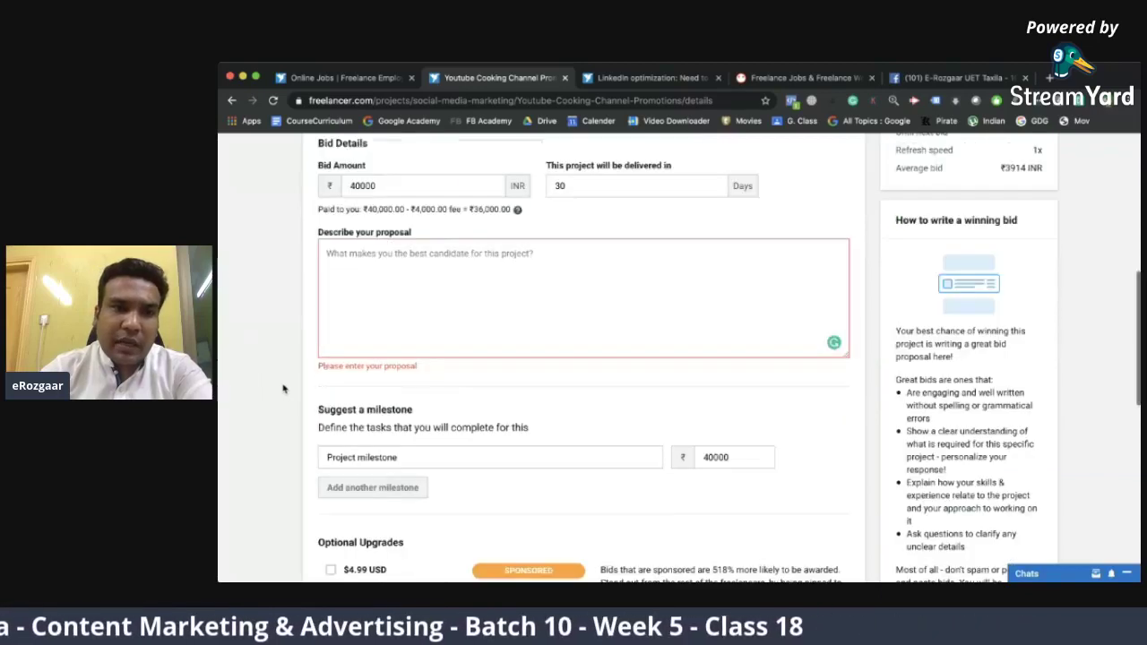
pyautogui.scroll(-1, 372, 269)
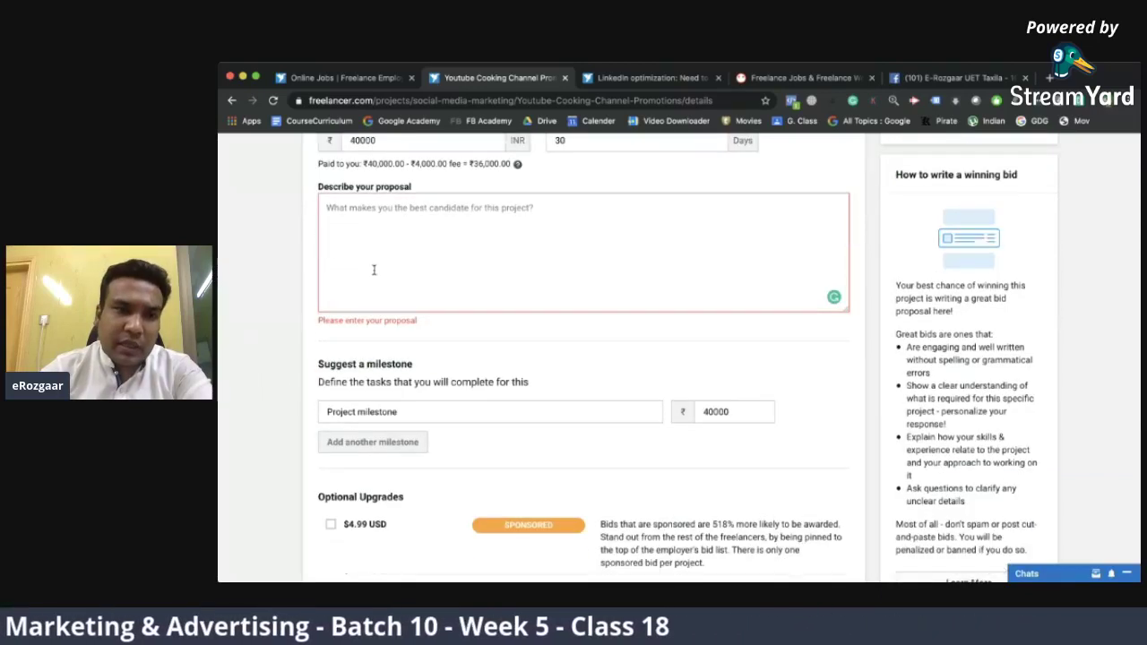
pyautogui.click(406, 413)
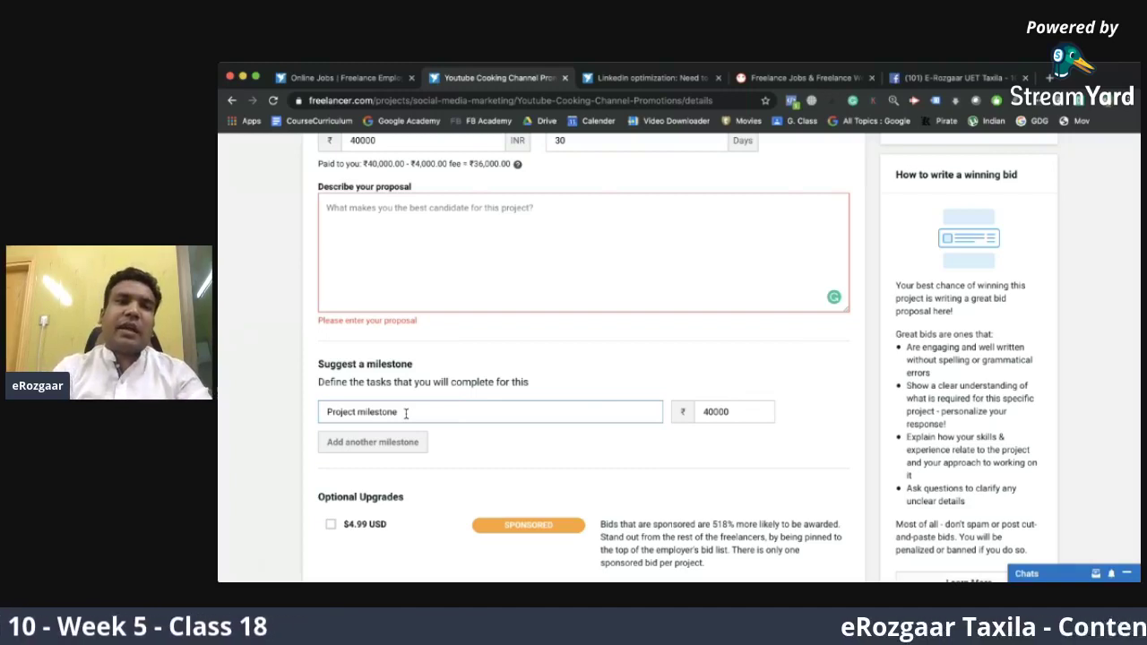
pyautogui.tripleClick(406, 413)
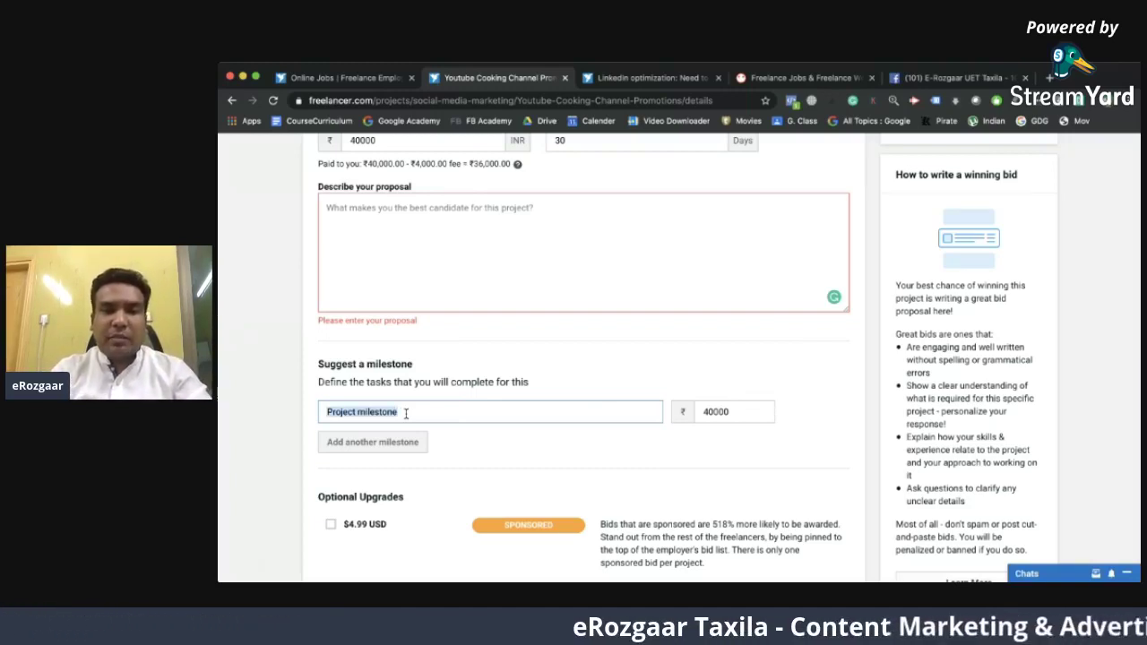
pyautogui.write('1')
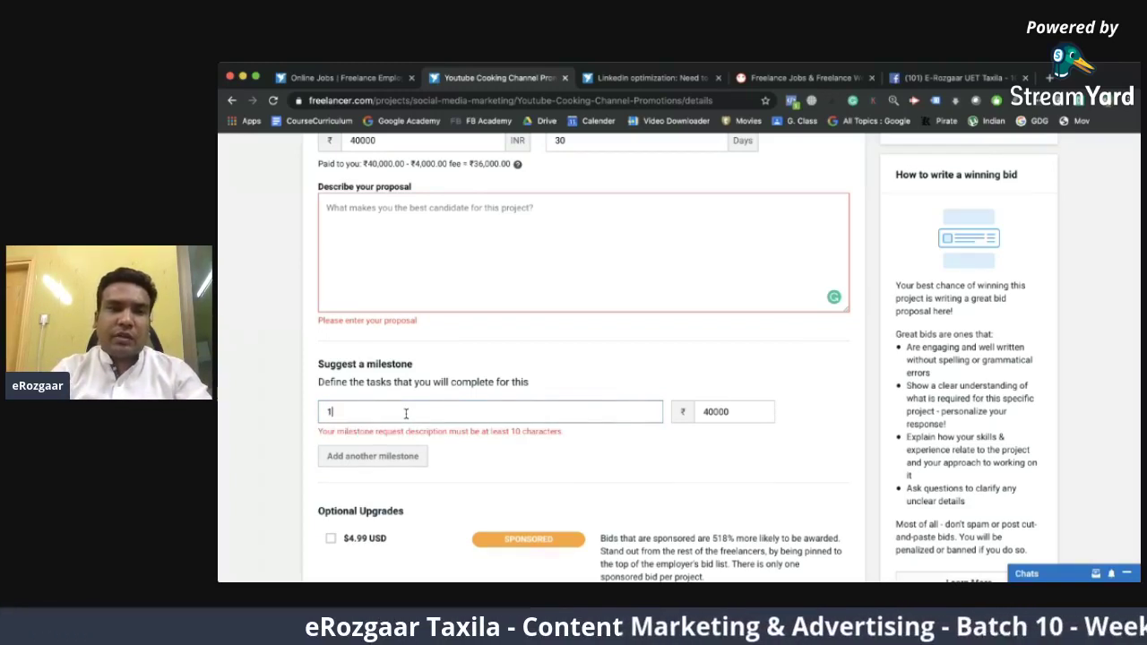
pyautogui.write('st We')
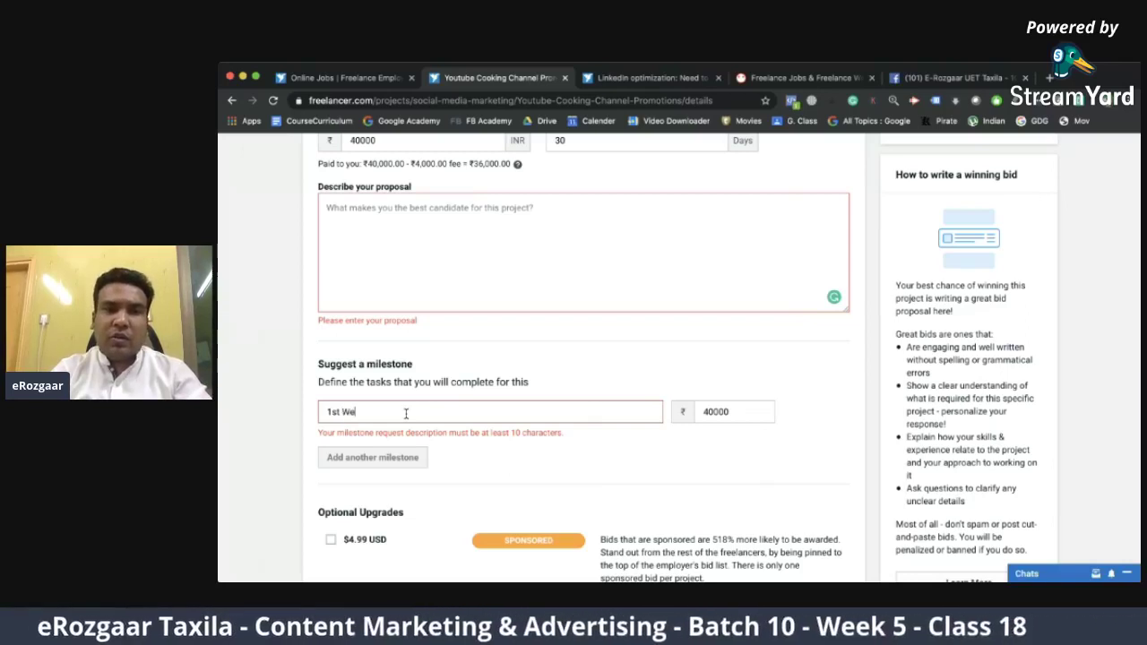
pyautogui.write('ek of Servic')
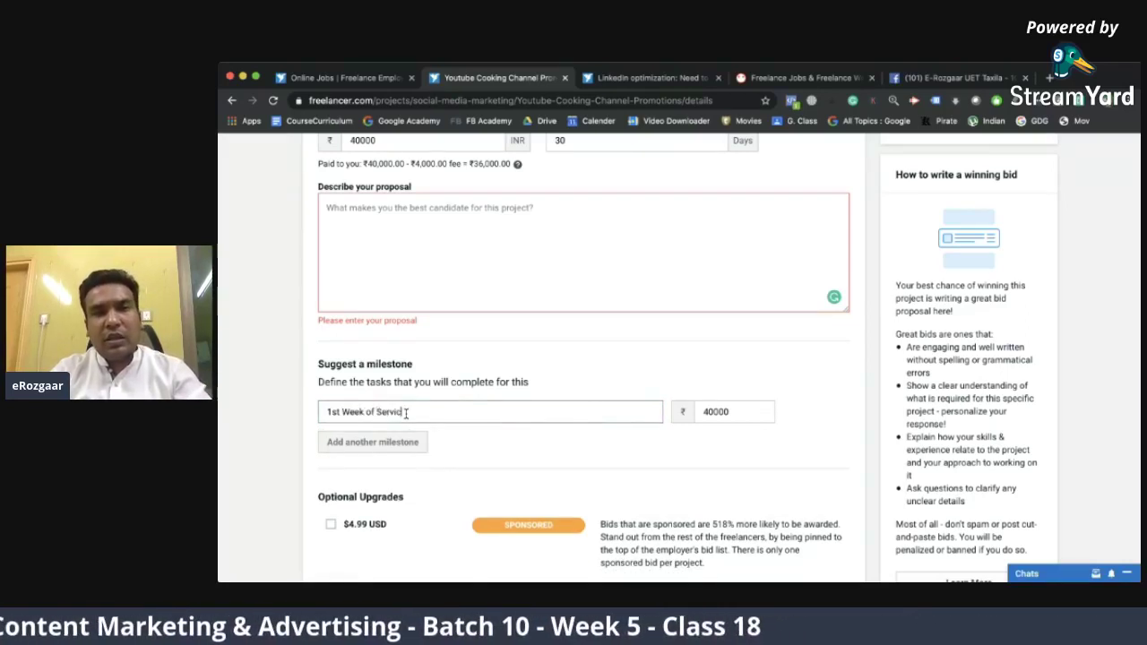
pyautogui.write('es')
pyautogui.press('Tab')
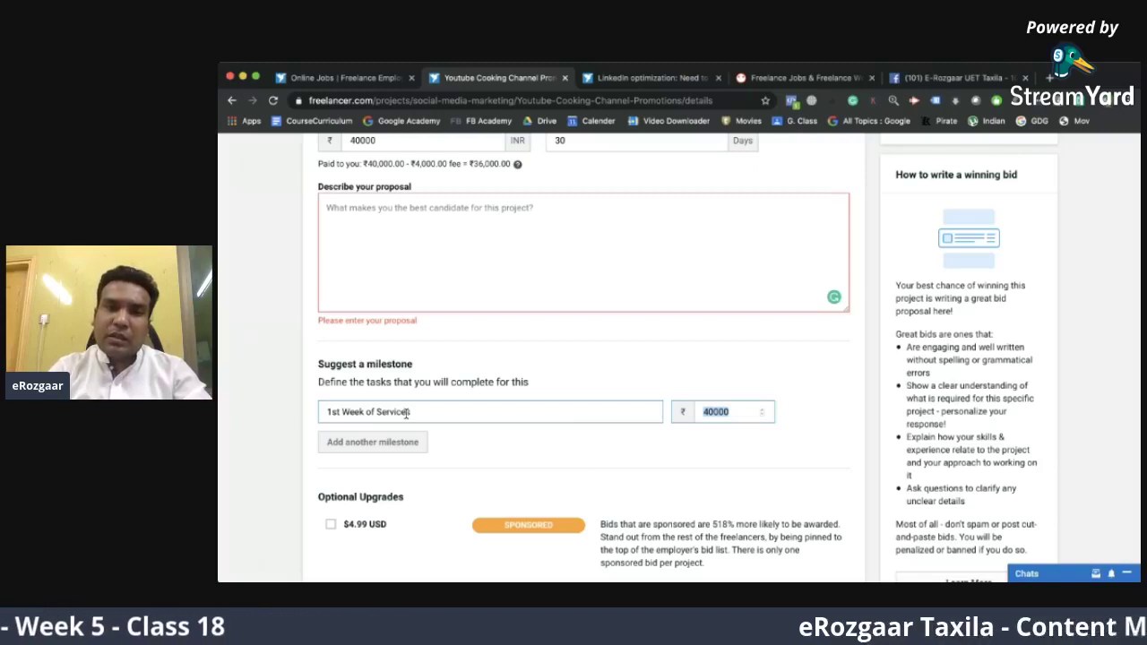
pyautogui.write('10000')
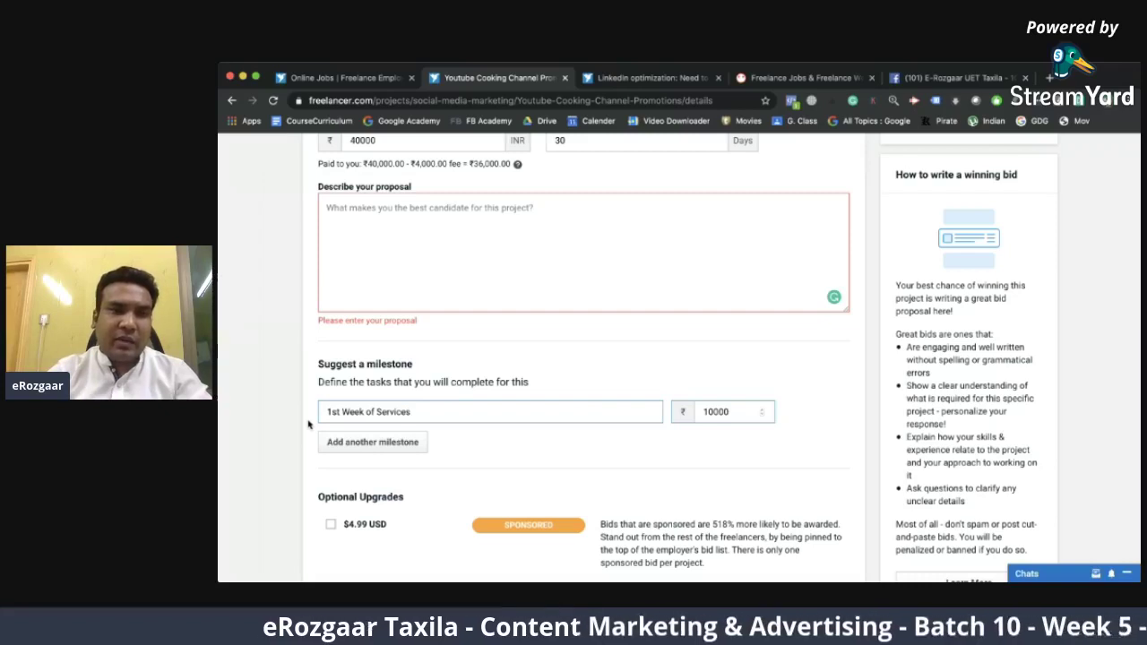
# Add a second milestone described as "2nd Week of Services" with an amount of 10000 INR.
pyautogui.click(372, 441)
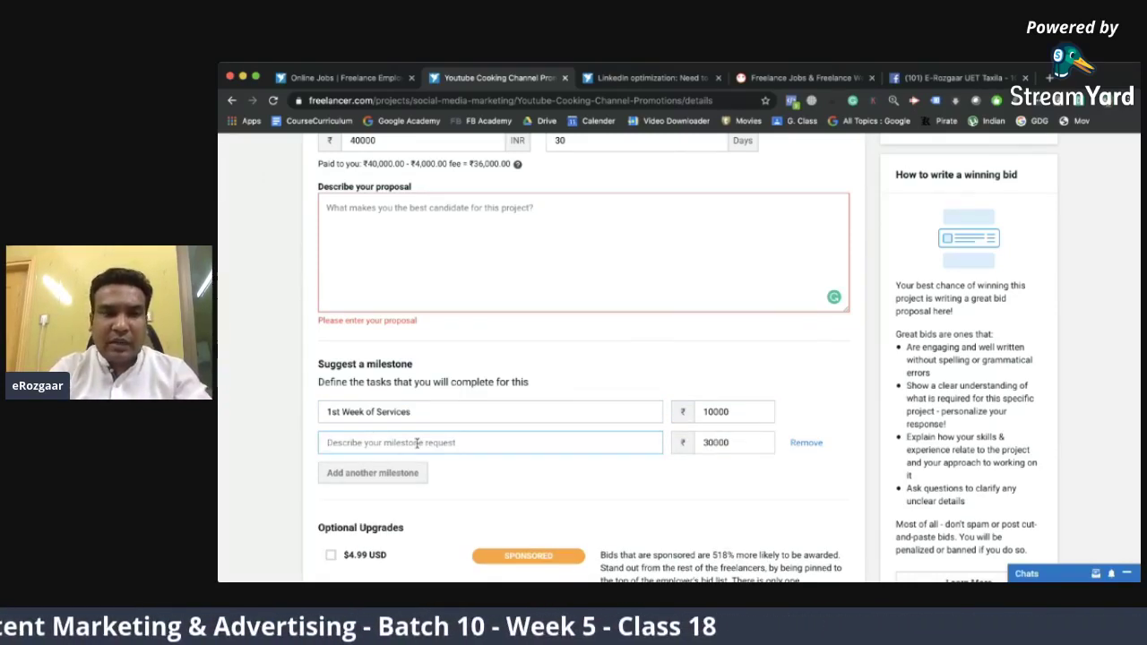
pyautogui.write('2nd Week of Ser ic')
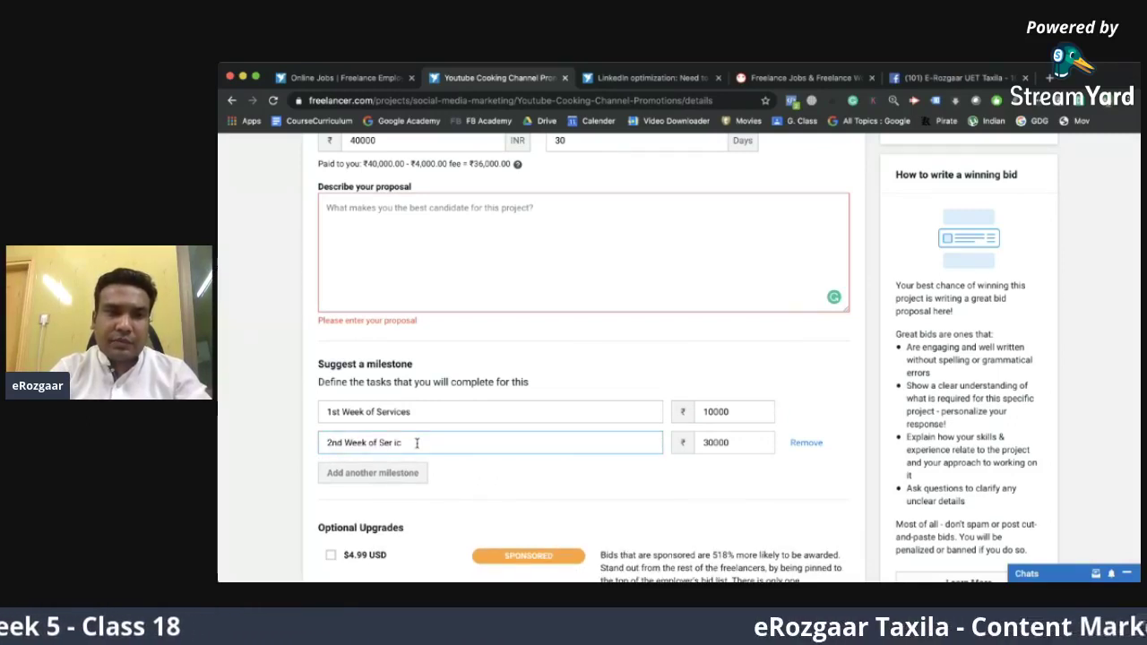
pyautogui.press('BackSpace')
pyautogui.press('BackSpace')
pyautogui.press('BackSpace')
pyautogui.write('vices')
pyautogui.press('Tab')
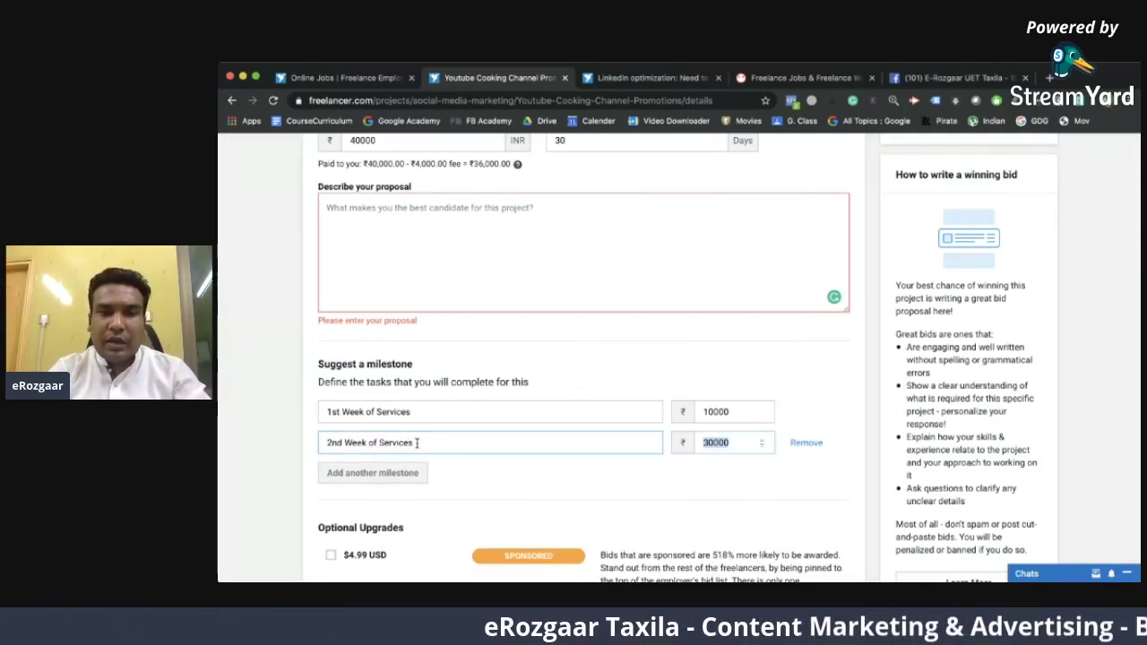
pyautogui.write('10')
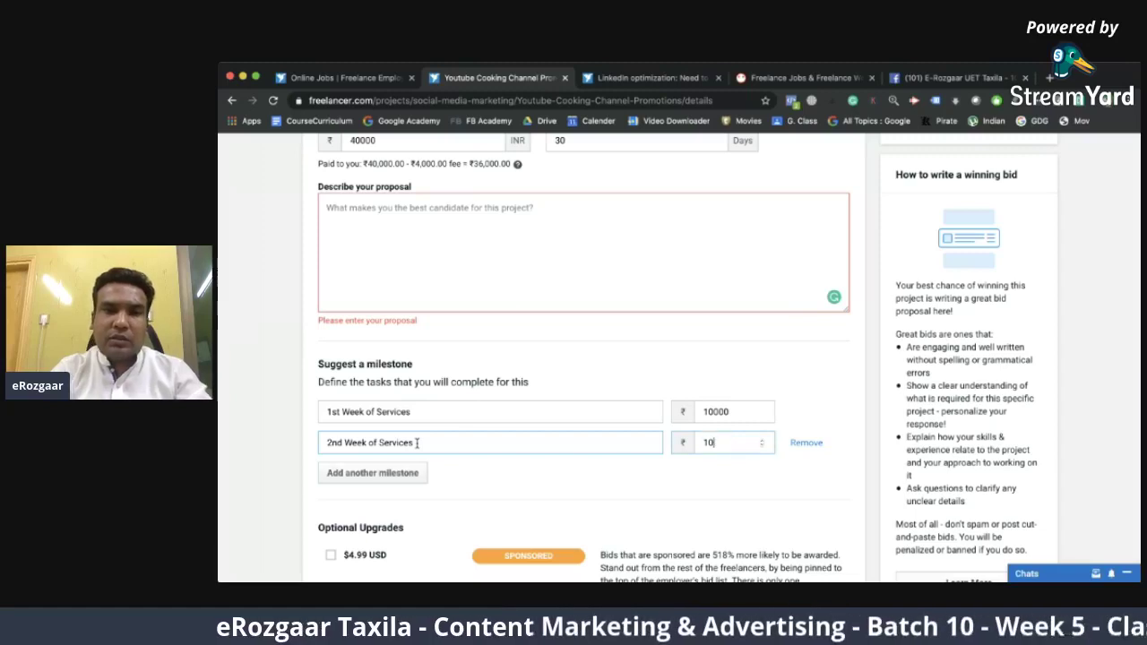
pyautogui.write('000')
# Add a third milestone described as "3rd Week of Services" with an amount of 10000 INR.
pyautogui.click(373, 472)
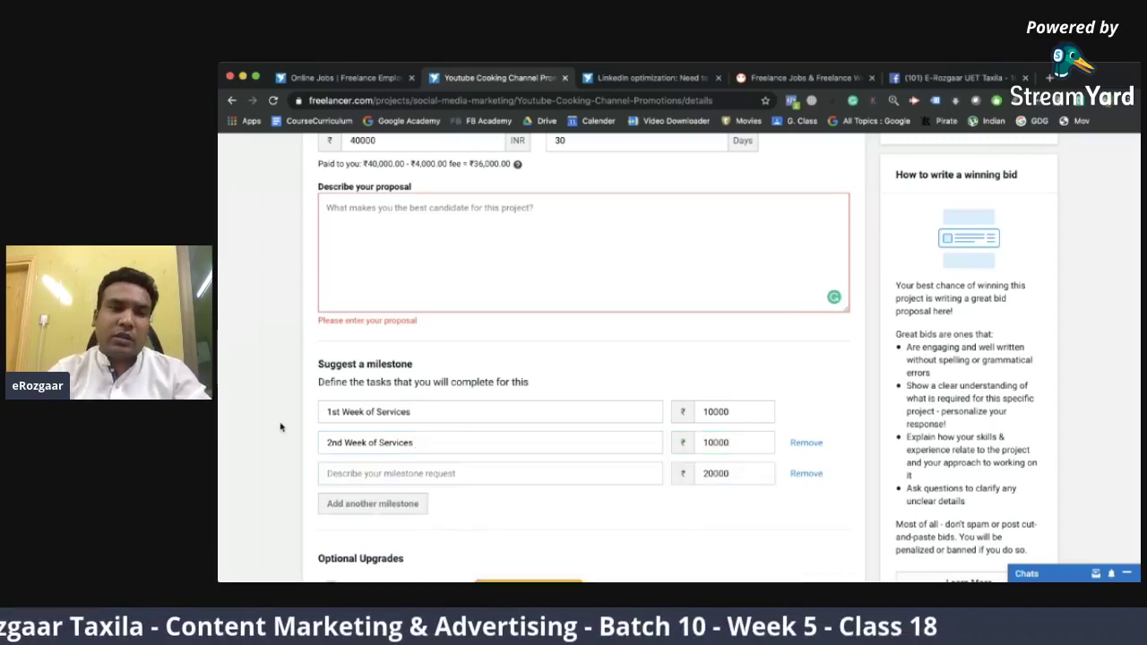
pyautogui.scroll(-2, 279, 428)
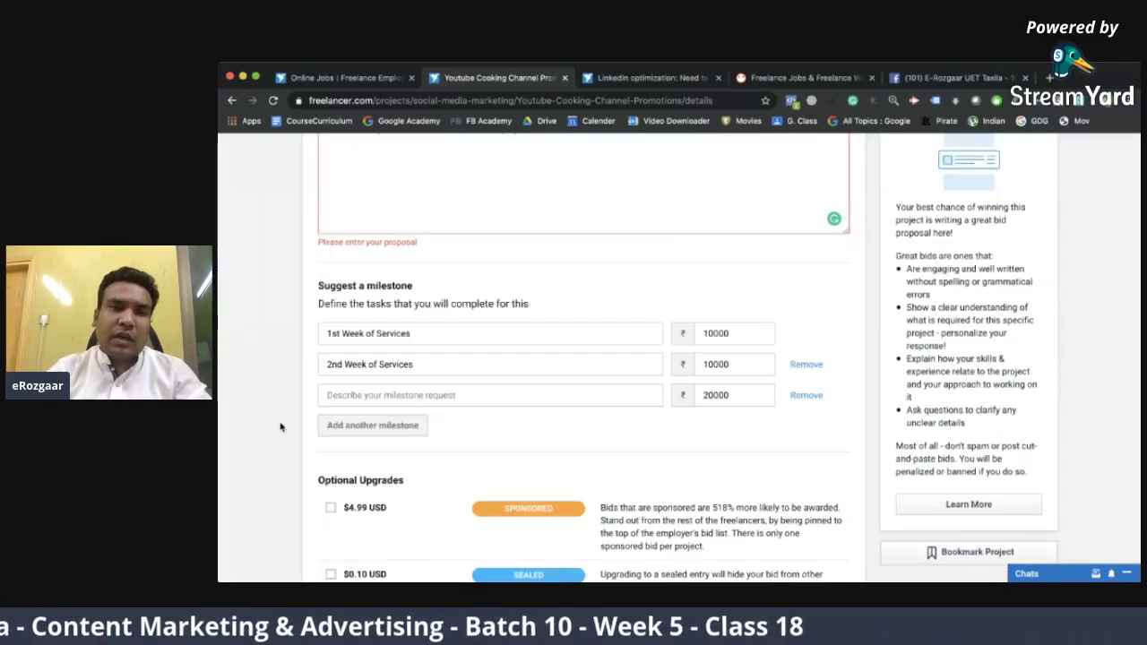
pyautogui.click(405, 398)
pyautogui.write('3rd W')
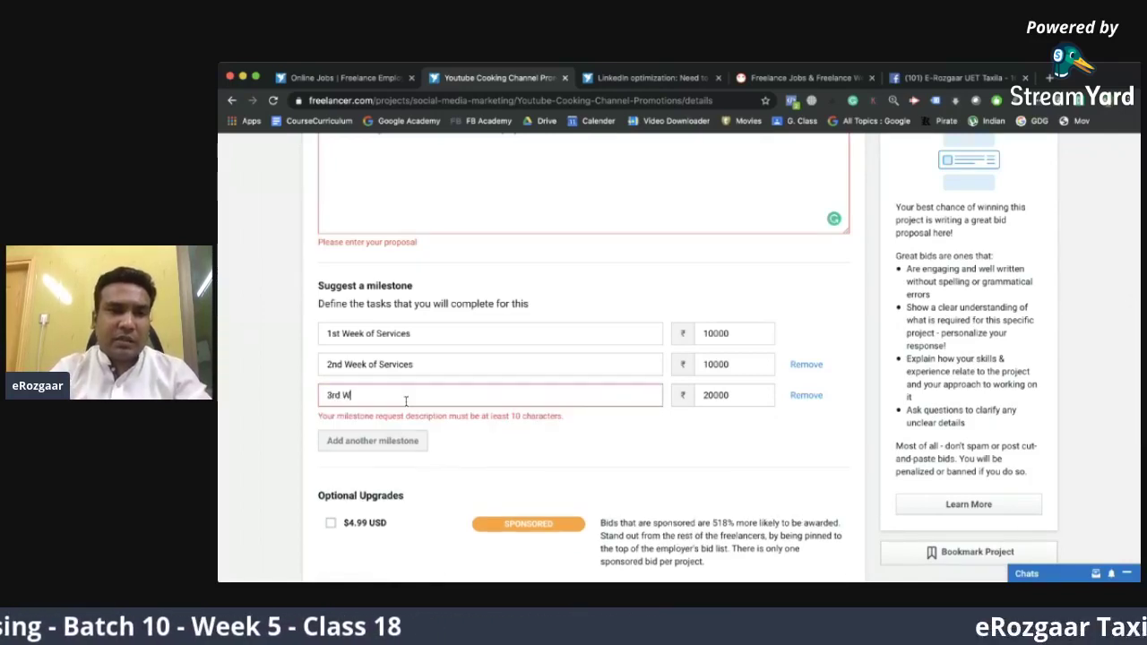
pyautogui.write('eek of Se')
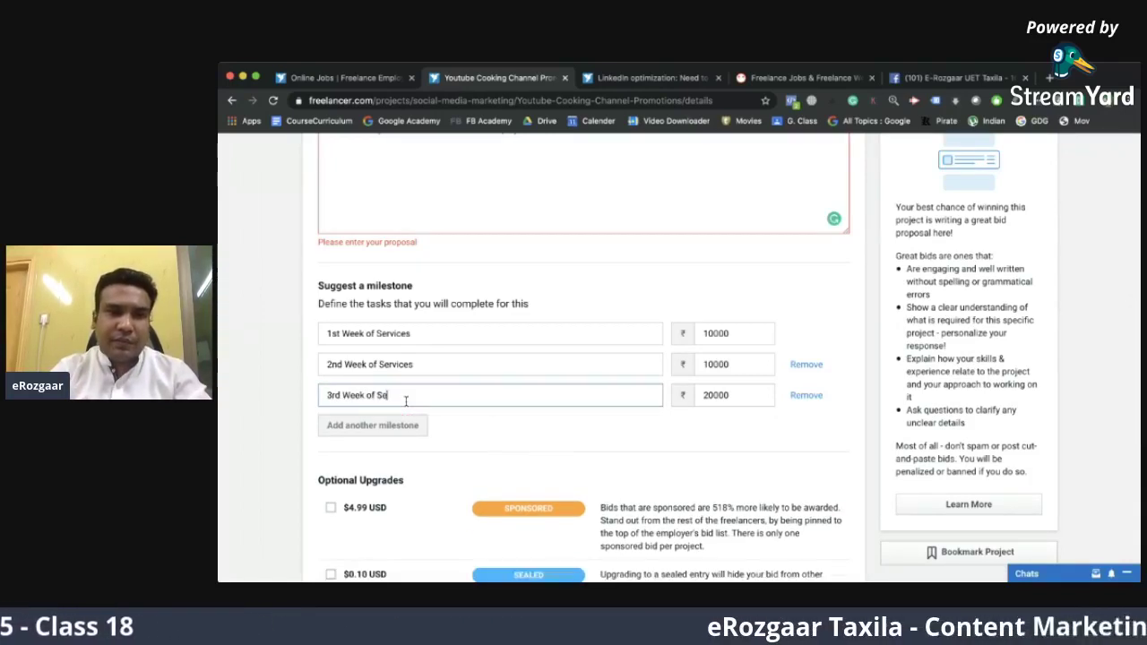
pyautogui.write('rvices')
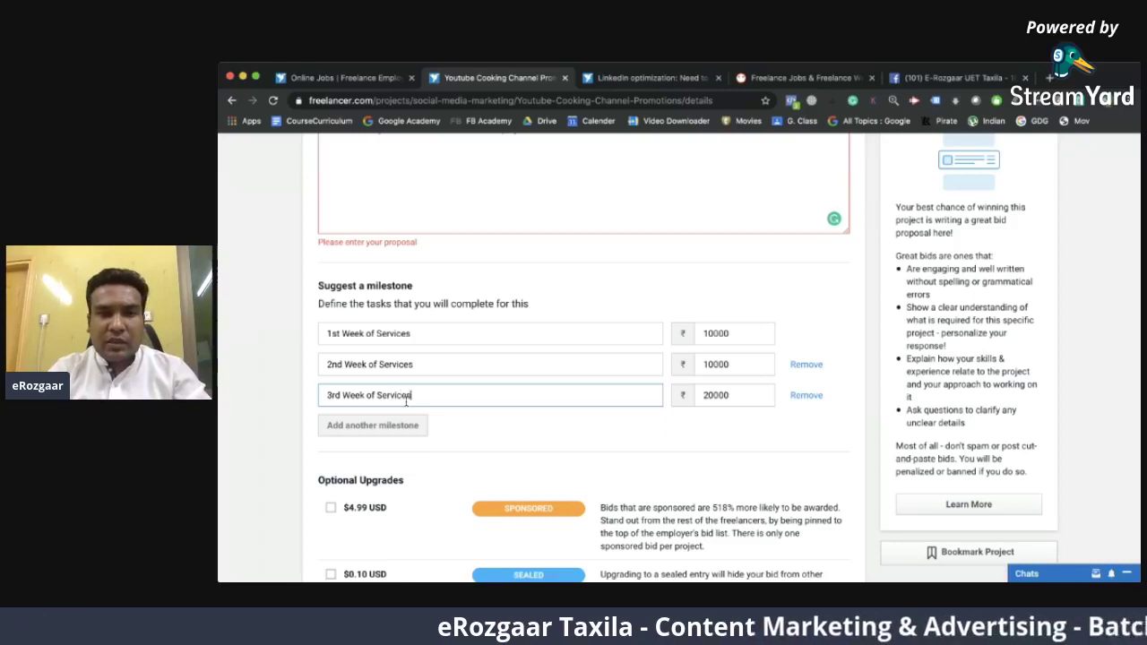
pyautogui.press('Tab')
pyautogui.write('10000')
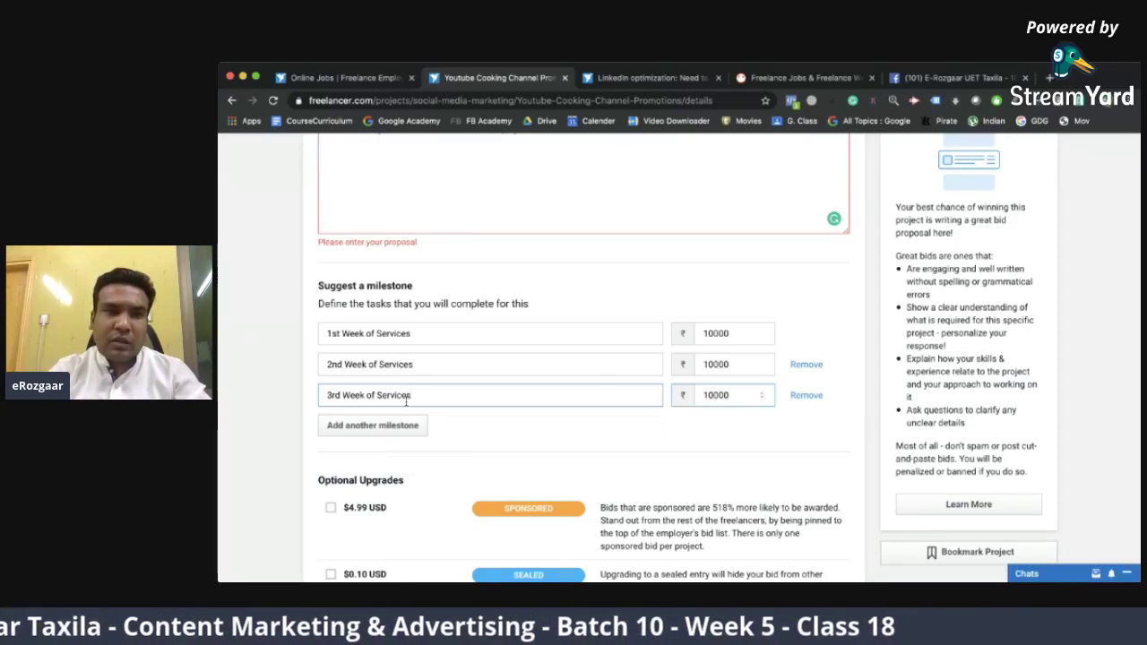
# Add a fourth milestone described as "4th Week of Services", keeping the prefilled amount.
pyautogui.click(402, 425)
pyautogui.write('4')
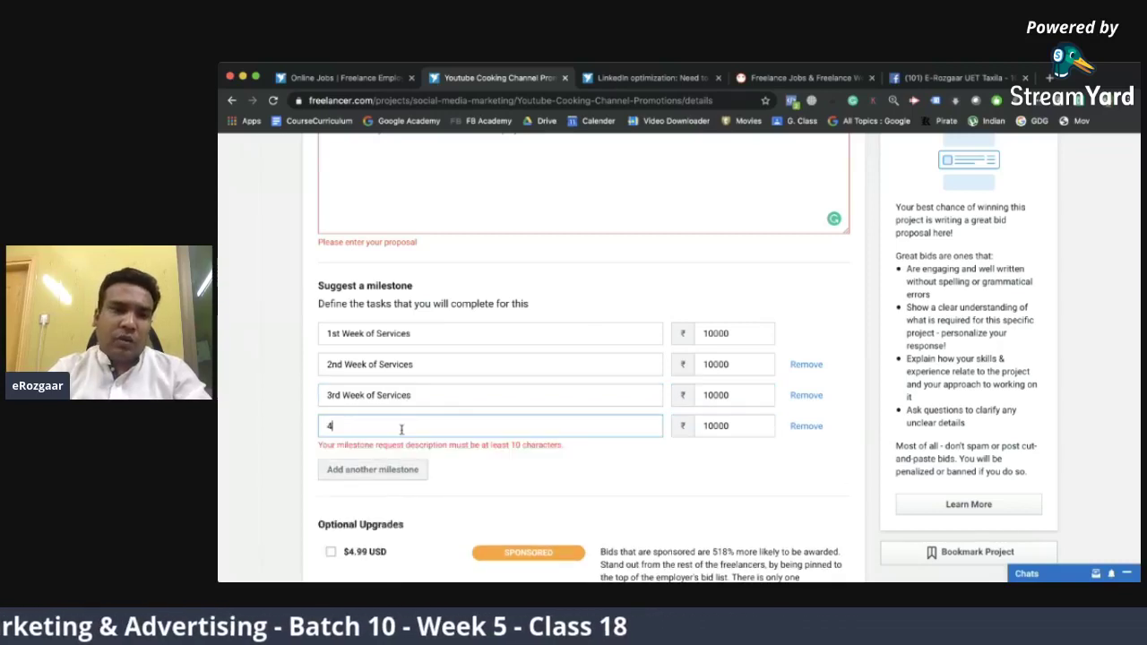
pyautogui.write('th Wee')
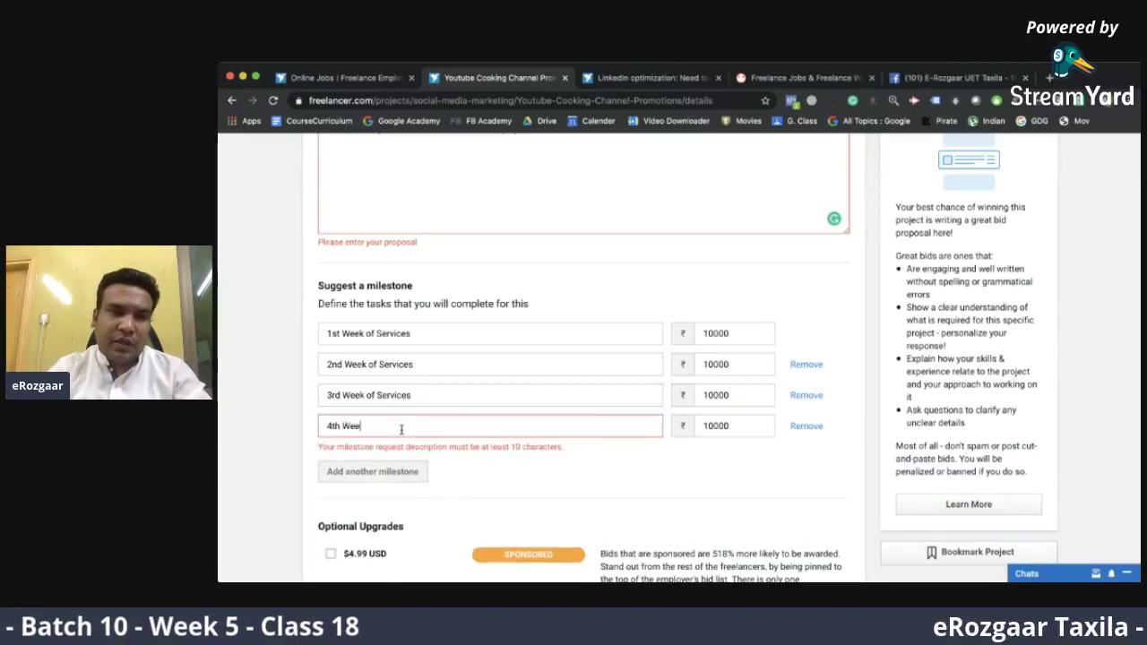
pyautogui.write('k of Services')
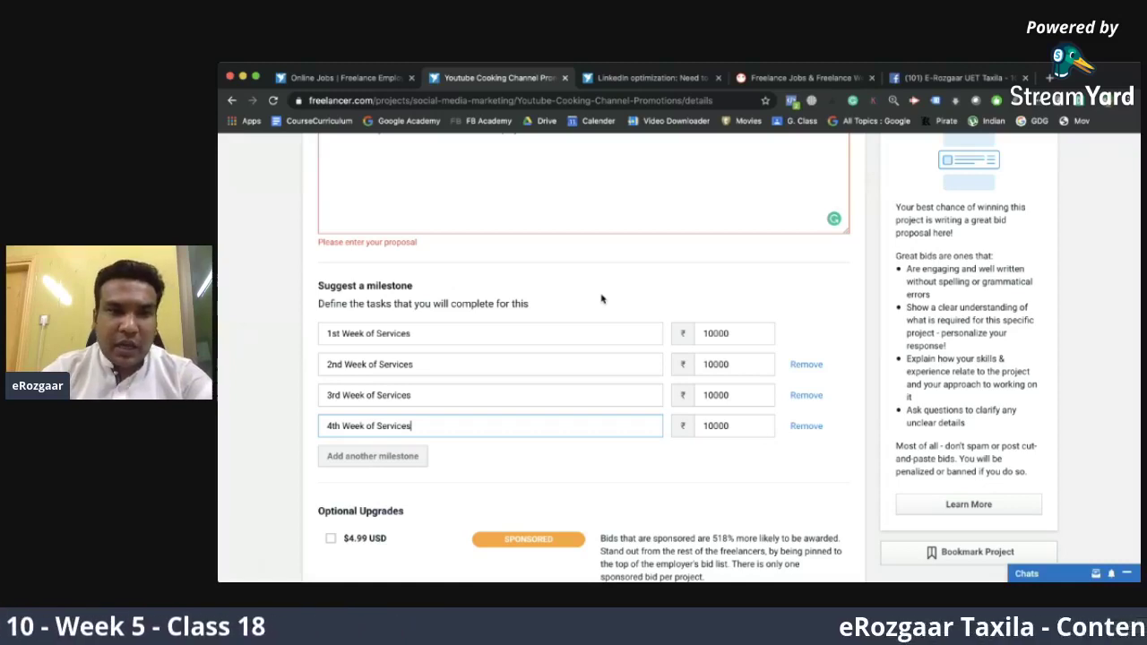
pyautogui.scroll(-3, 602, 299)
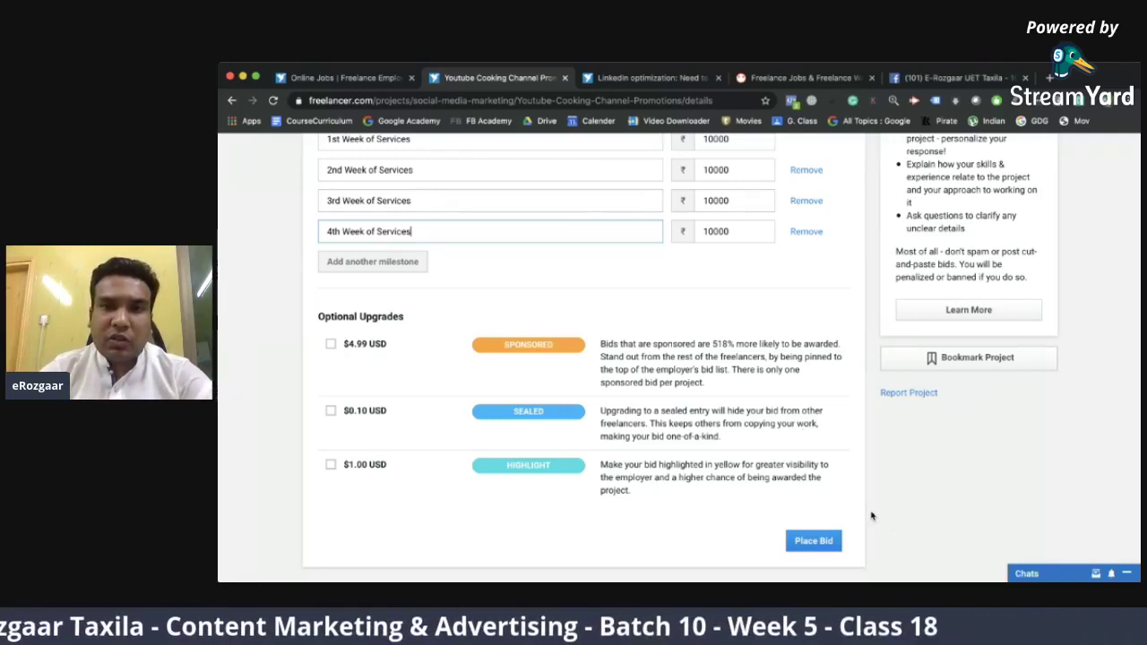
pyautogui.scroll(6, 868, 506)
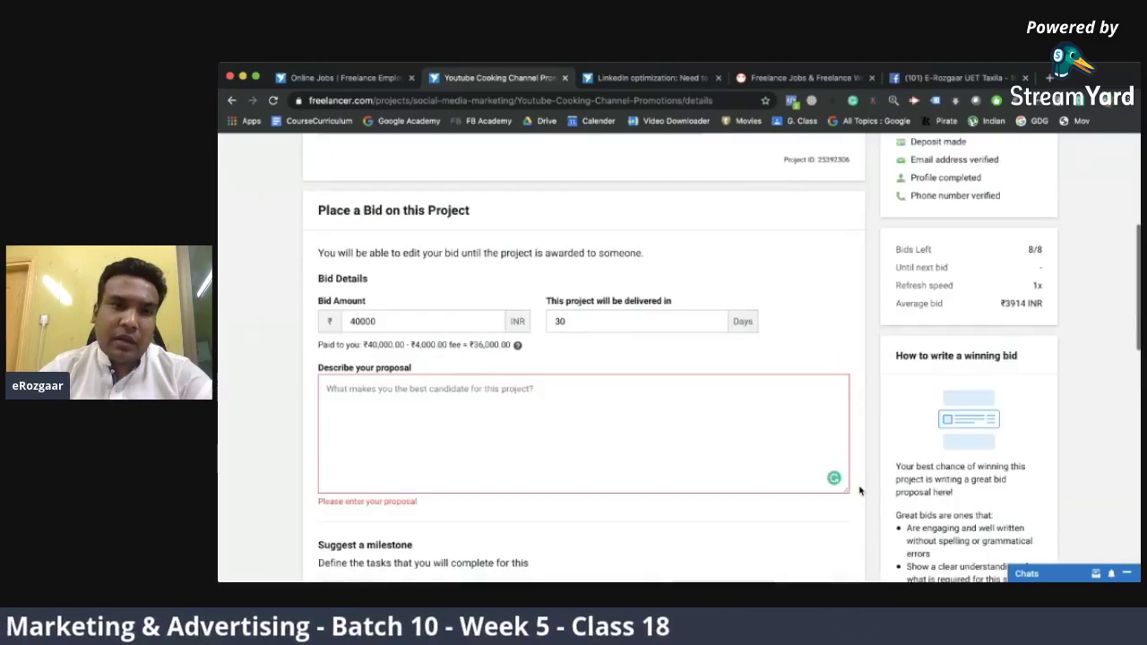
# Review the bid form's amount, delivery time, proposal field and the four weekly milestones against the project description.
pyautogui.scroll(1, 479, 320)
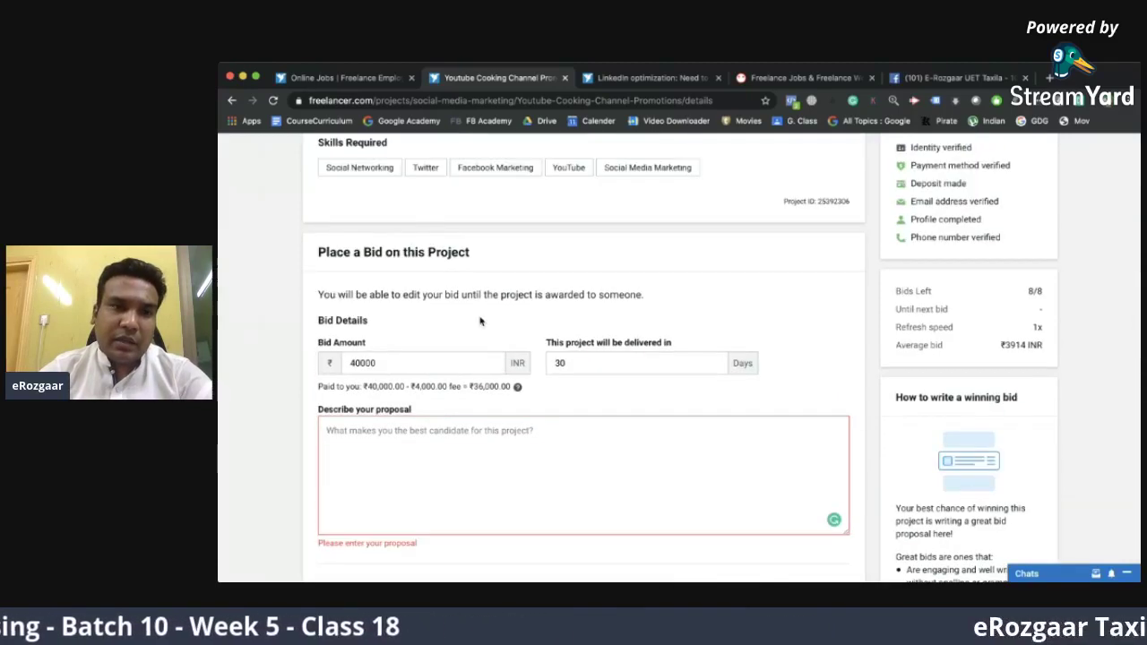
pyautogui.scroll(3, 479, 320)
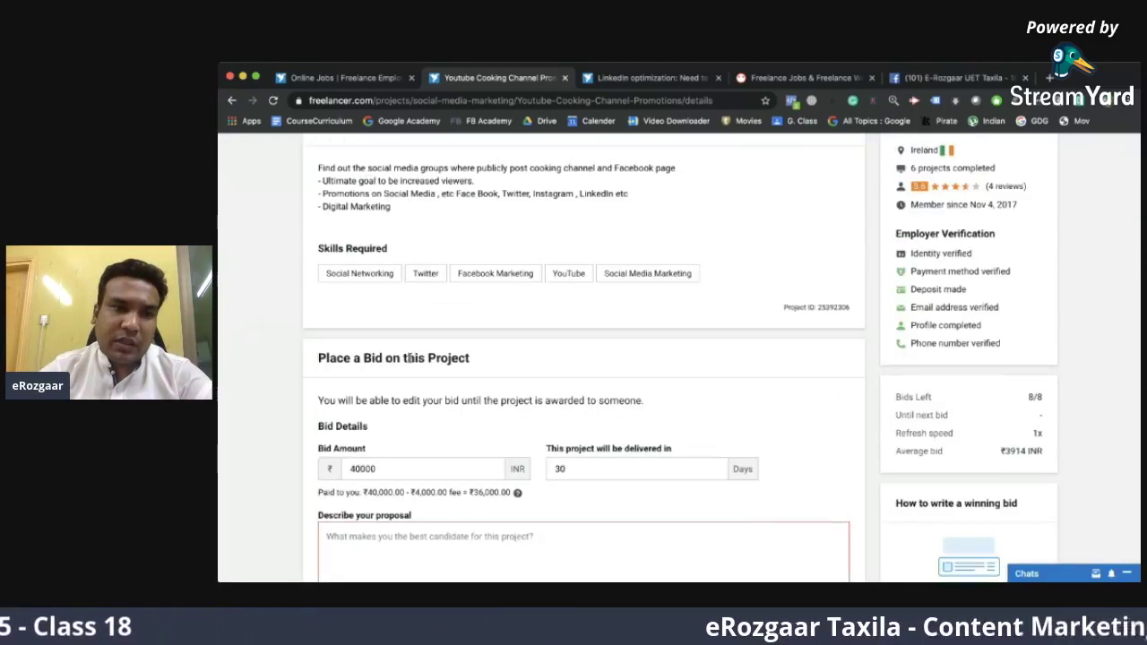
pyautogui.scroll(-2, 637, 374)
pyautogui.click(636, 374)
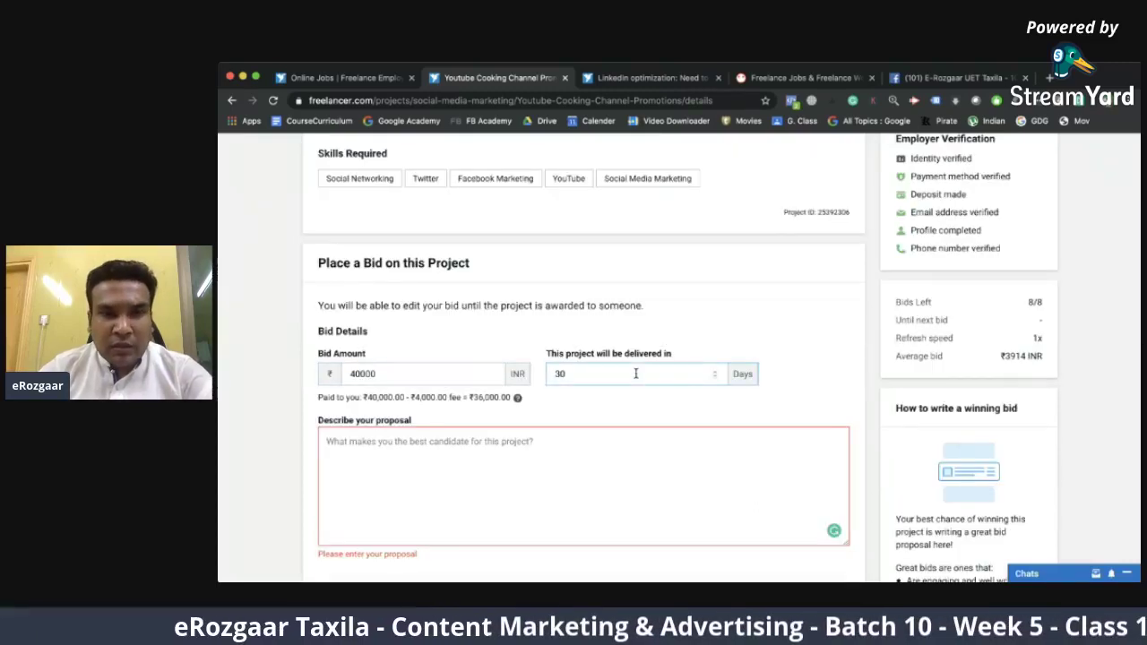
pyautogui.scroll(-3, 636, 374)
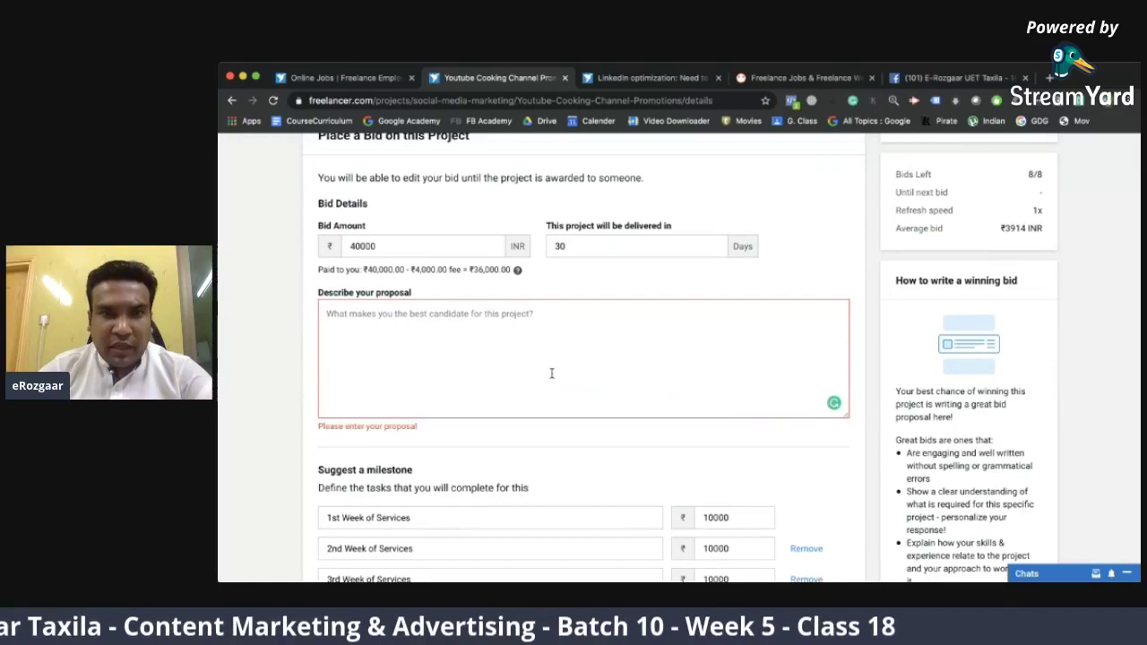
pyautogui.scroll(-1, 551, 374)
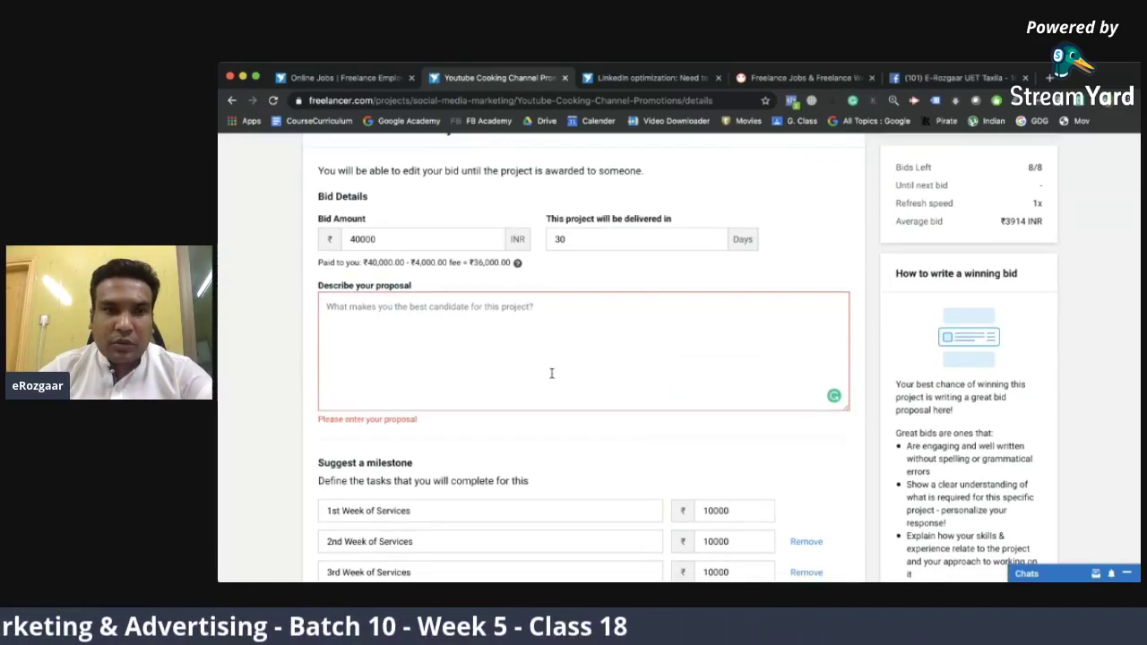
pyautogui.scroll(-3, 551, 374)
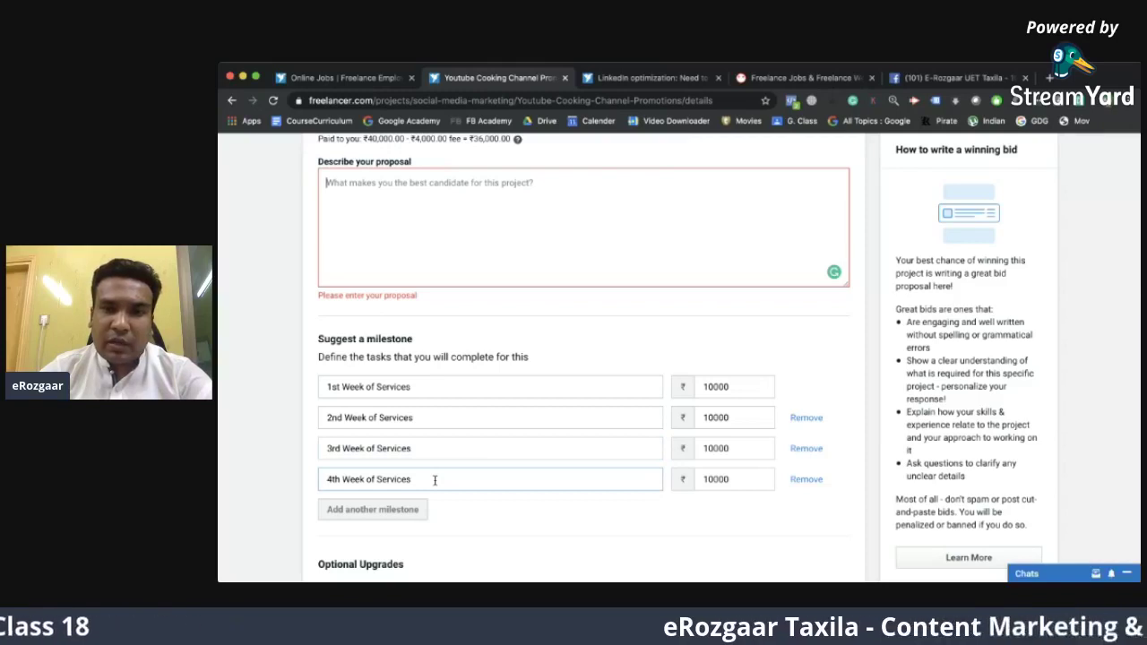
# Remove the fourth, third and second week milestones and set the remaining first milestone's amount to 40000 INR.
pyautogui.scroll(-2, 435, 481)
pyautogui.click(807, 392)
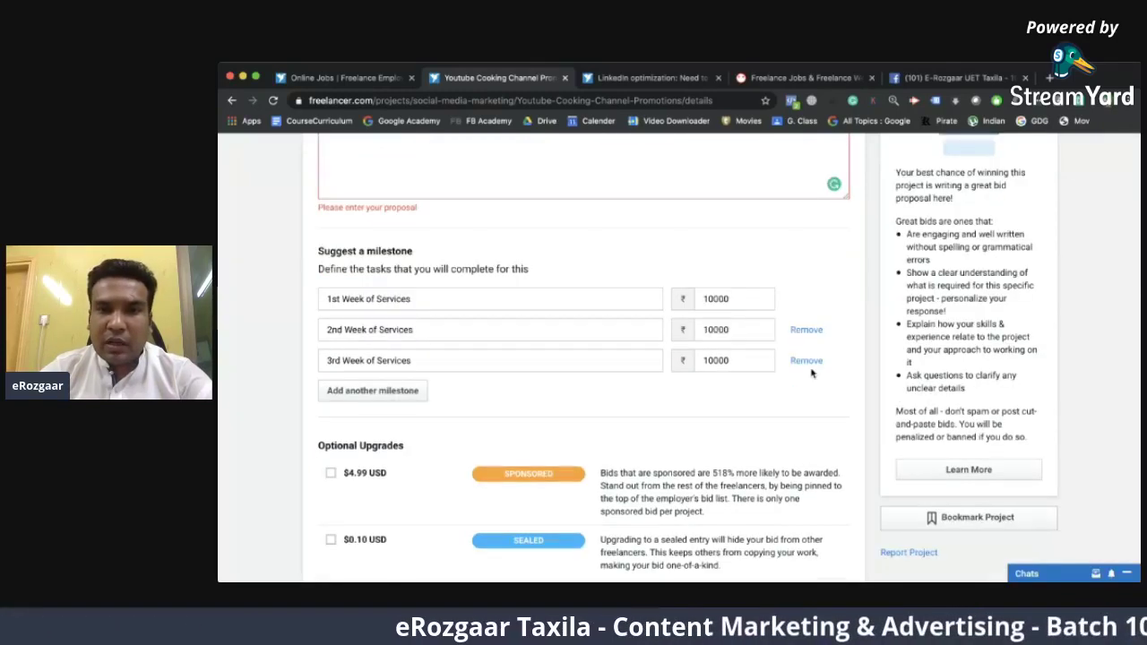
pyautogui.click(807, 361)
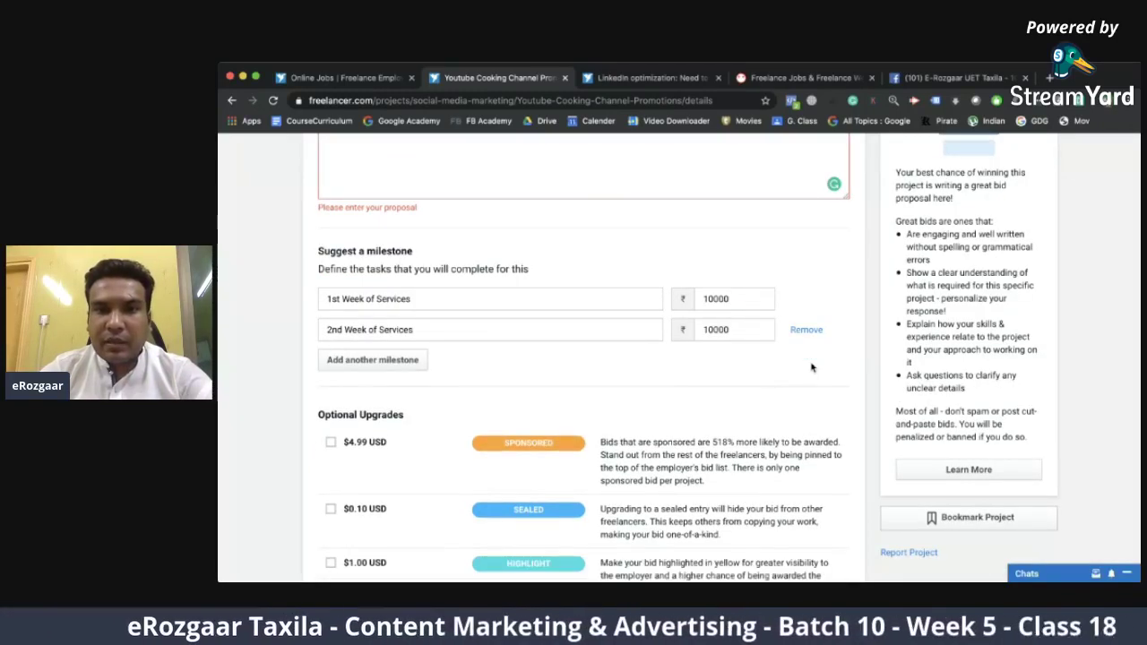
pyautogui.click(807, 329)
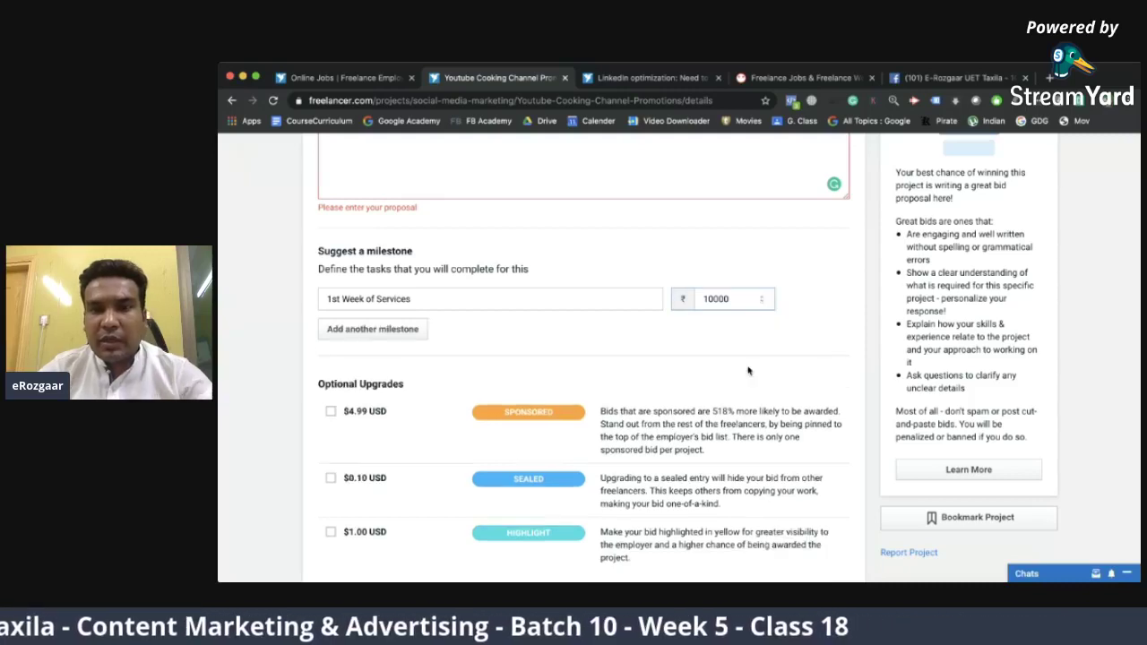
pyautogui.click(817, 323)
# Look over the bid form and project details, and return to the project search results for "linkedin".
pyautogui.scroll(-2, 817, 358)
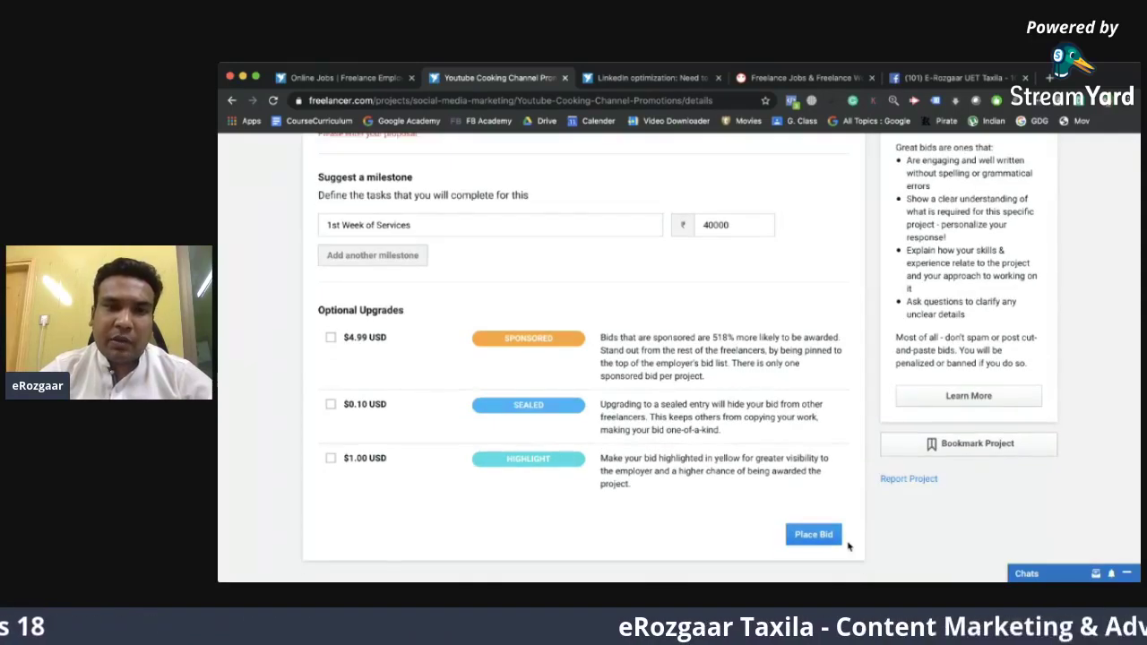
pyautogui.scroll(3, 852, 288)
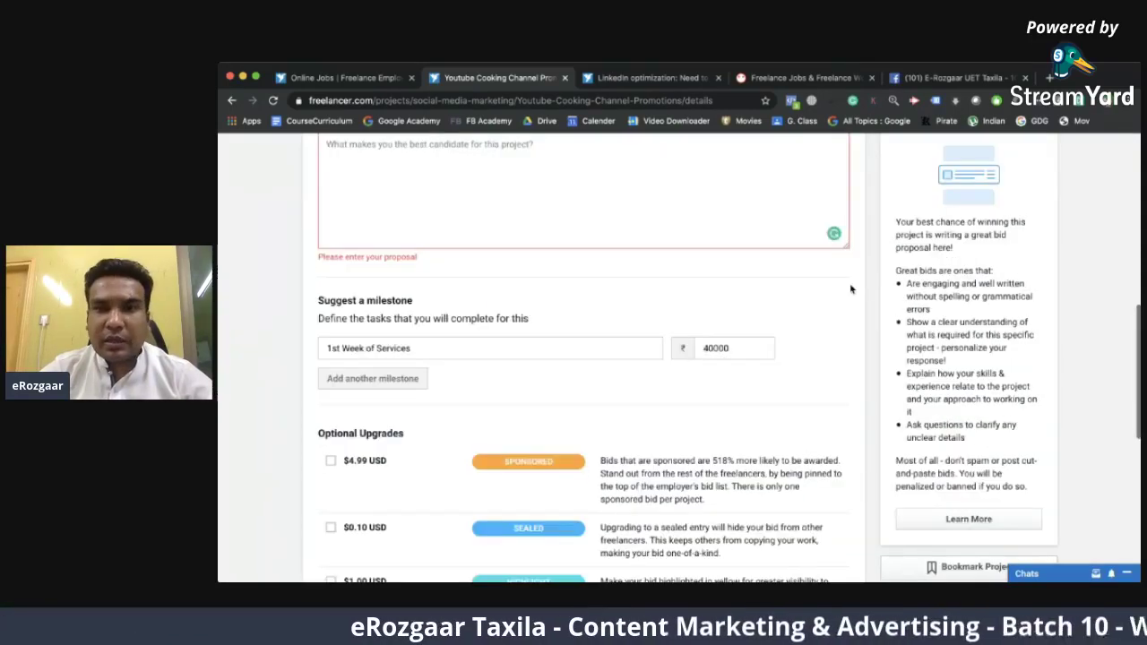
pyautogui.scroll(3, 851, 289)
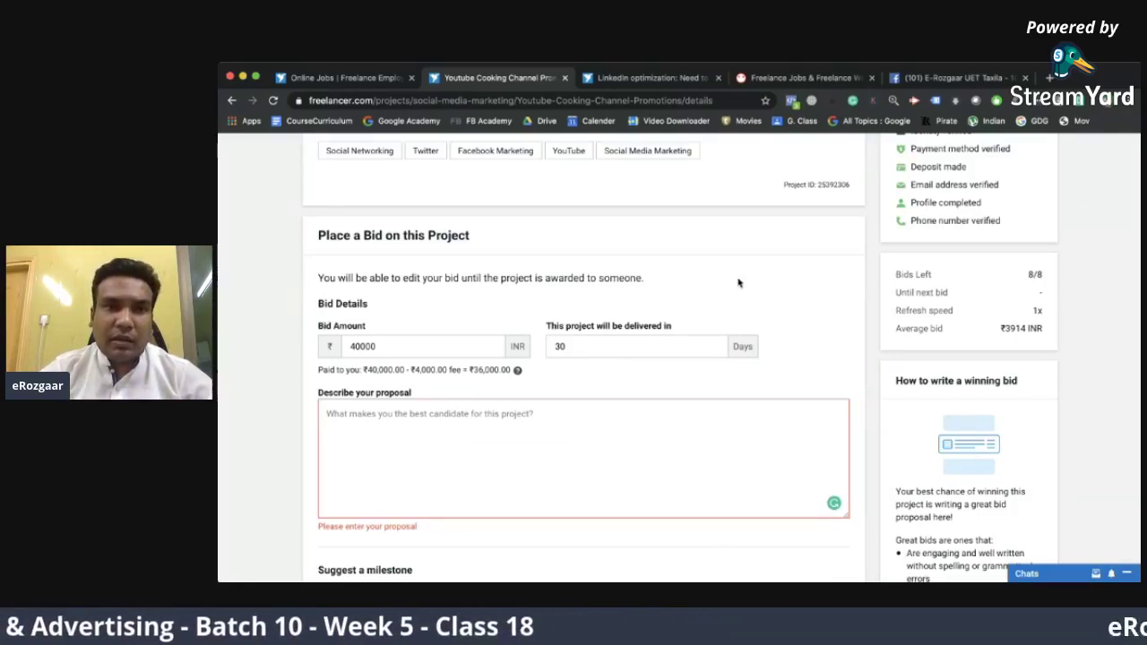
pyautogui.scroll(1, 296, 271)
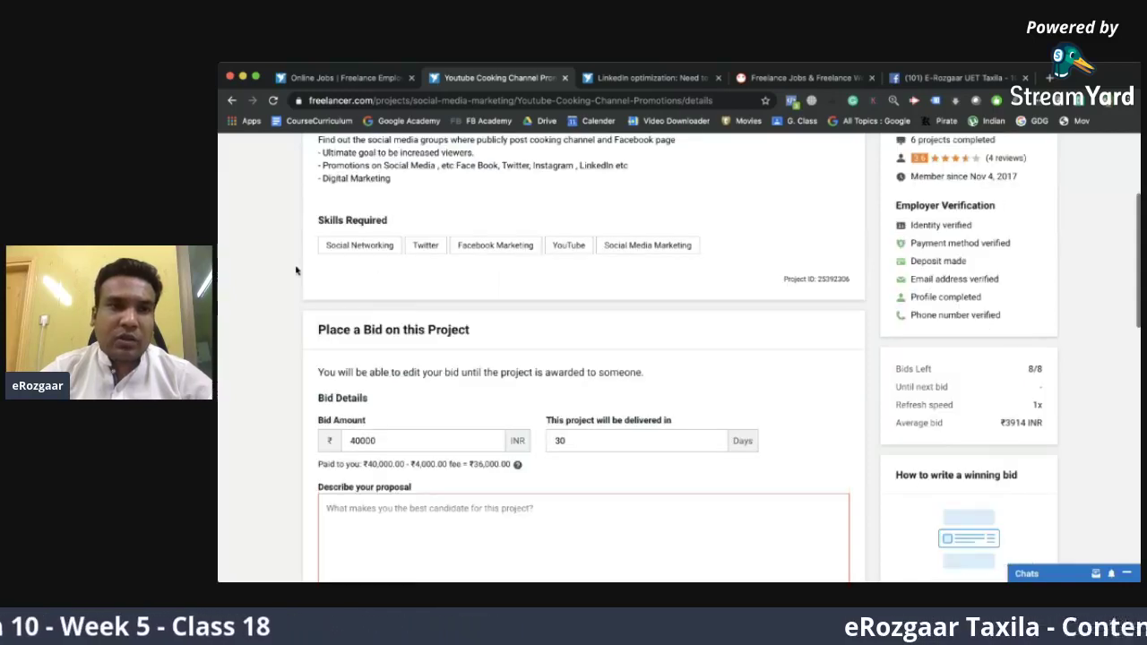
pyautogui.scroll(2, 296, 271)
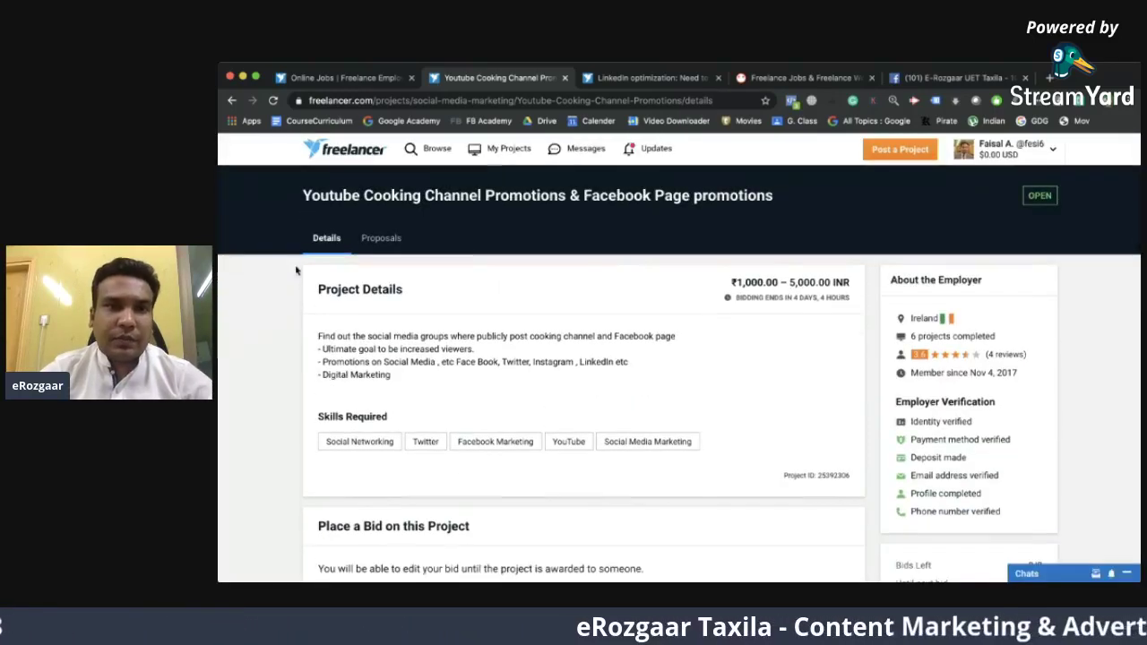
pyautogui.click(369, 81)
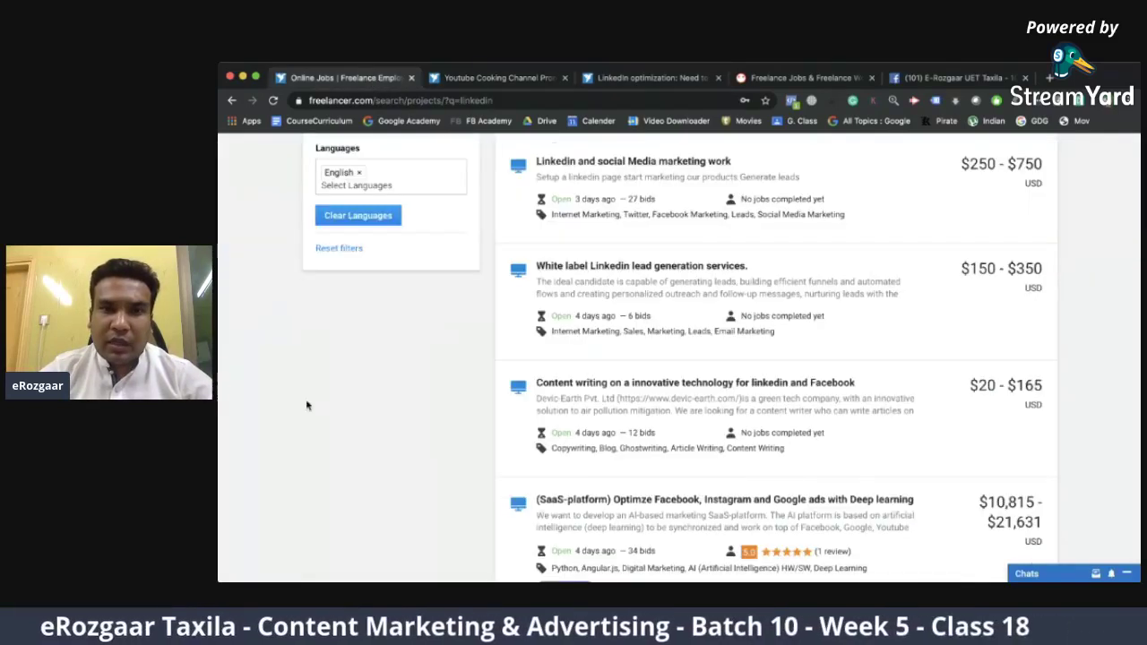